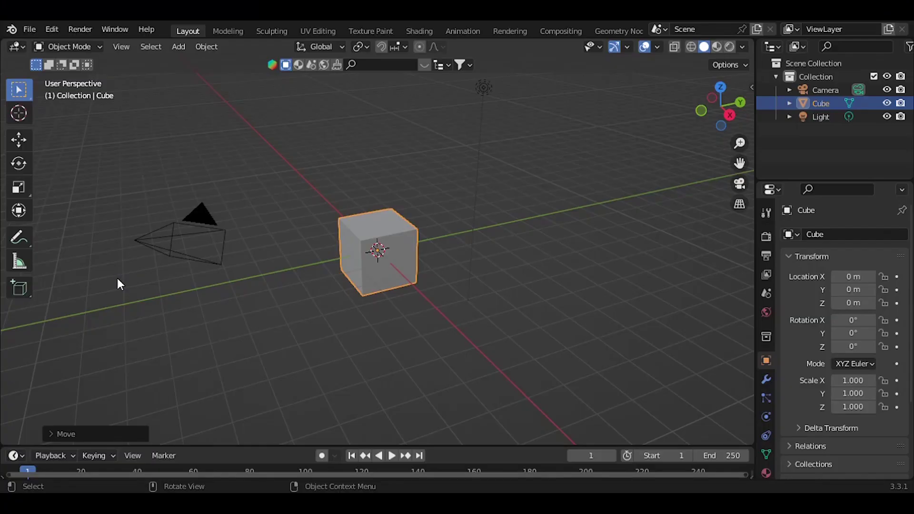
- Scale the cube up by 4.169 and rest its bottom on the ground
key("KP_3")
key("g")
key("z")
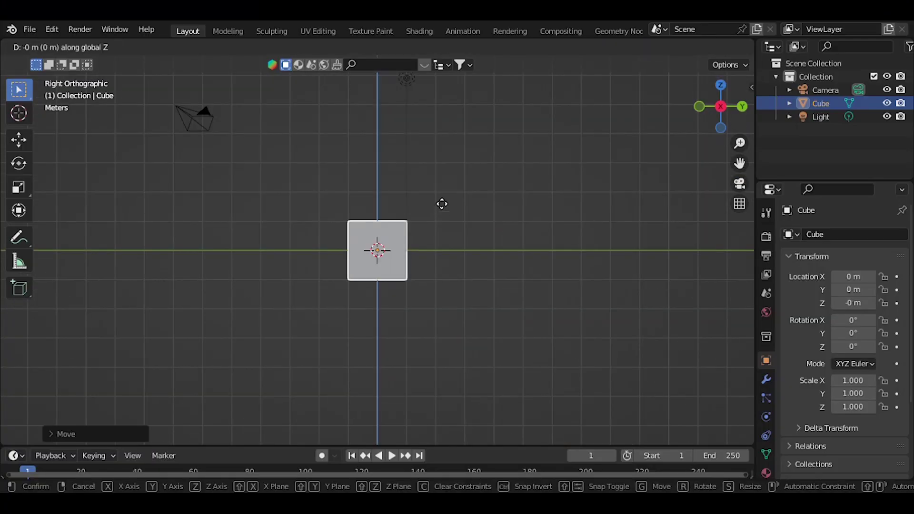
left_click(438, 184)
key("s")
left_click(652, 157)
key("g")
key("z")
left_click(590, 95)
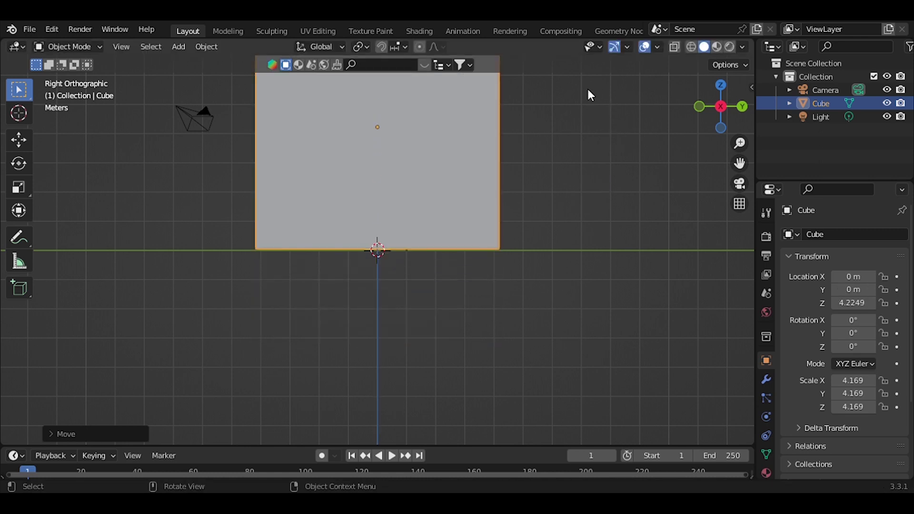
mouse_move(711, 122)
left_mouse_down()
mouse_move(749, 105)
mouse_move(584, 194)
left_mouse_up()
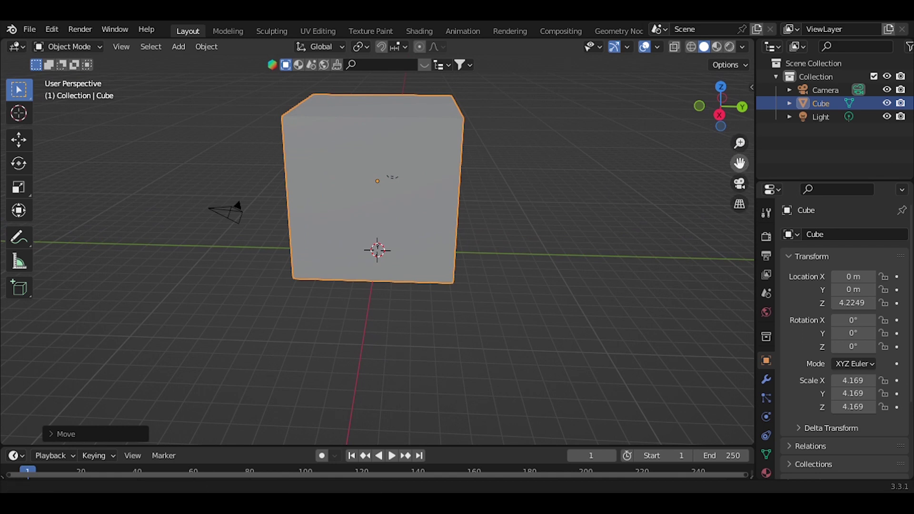
left_click_drag(721, 109, 630, 168)
- Smooth-shade the cube and make it a Liquid-type fluid domain
right_click(451, 235)
left_click(450, 236)
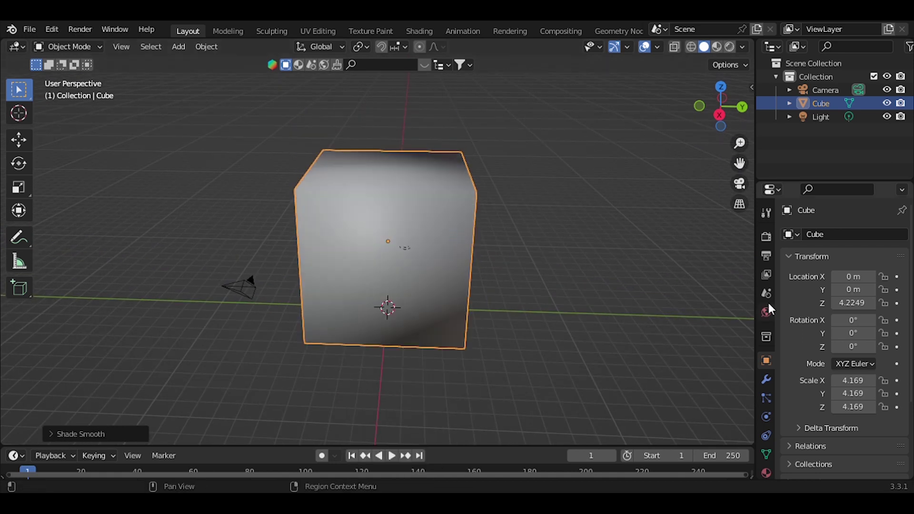
left_click(765, 418)
left_click(844, 308)
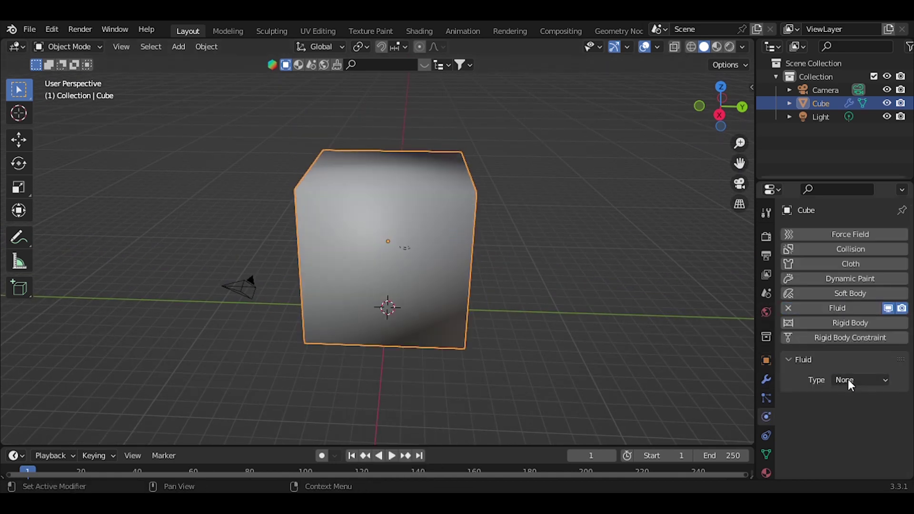
left_click(847, 379)
left_click(844, 409)
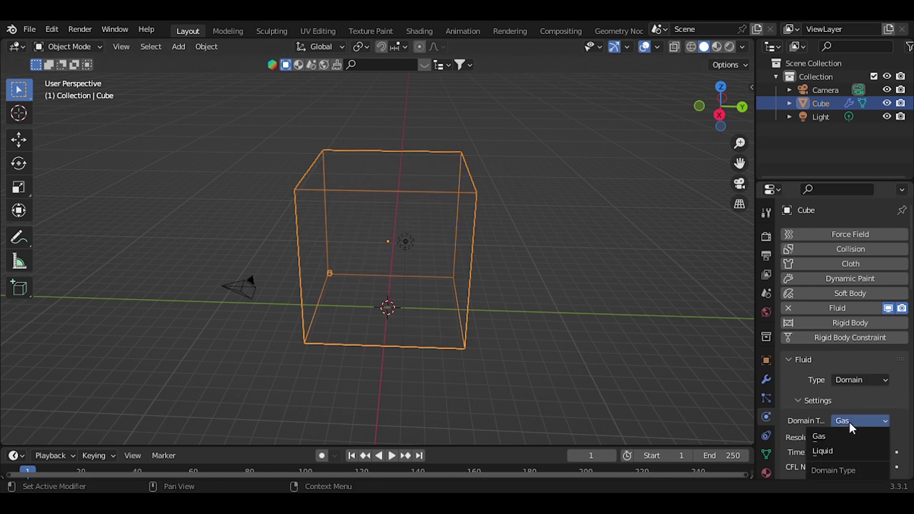
left_click(855, 450)
- Switch to wireframe display and add a UV sphere inside the domain
left_click(692, 48)
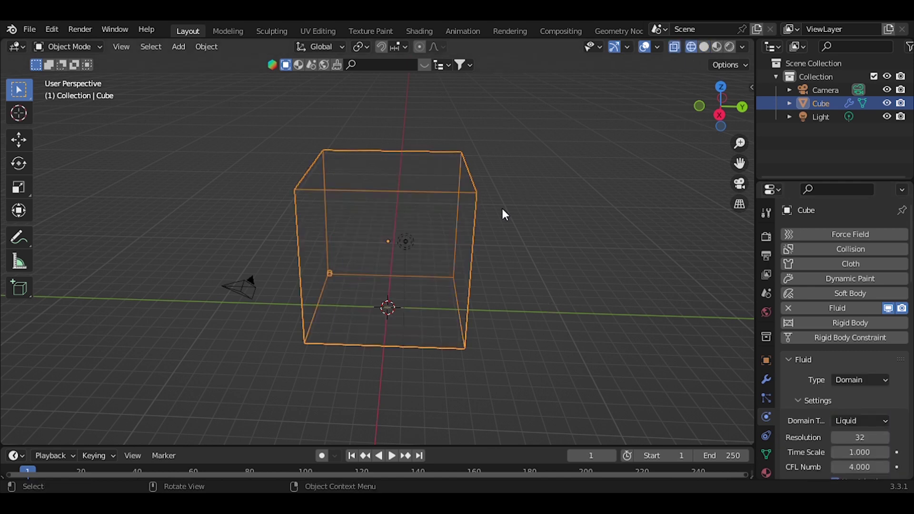
key("shift+a")
left_click(564, 249)
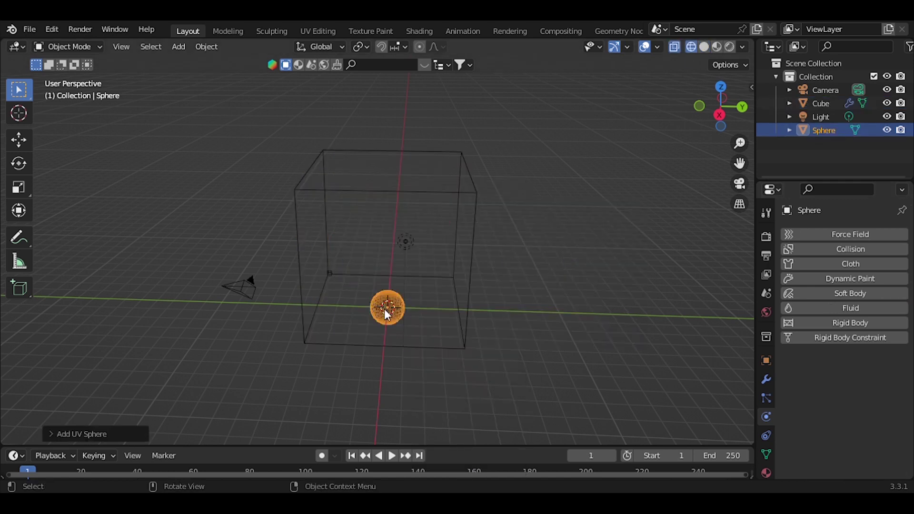
- Lift the sphere vertically near the domain's top and smooth-shade it
key("g")
key("z")
left_click(412, 202)
right_click(411, 202)
left_click(393, 205)
left_click(705, 48)
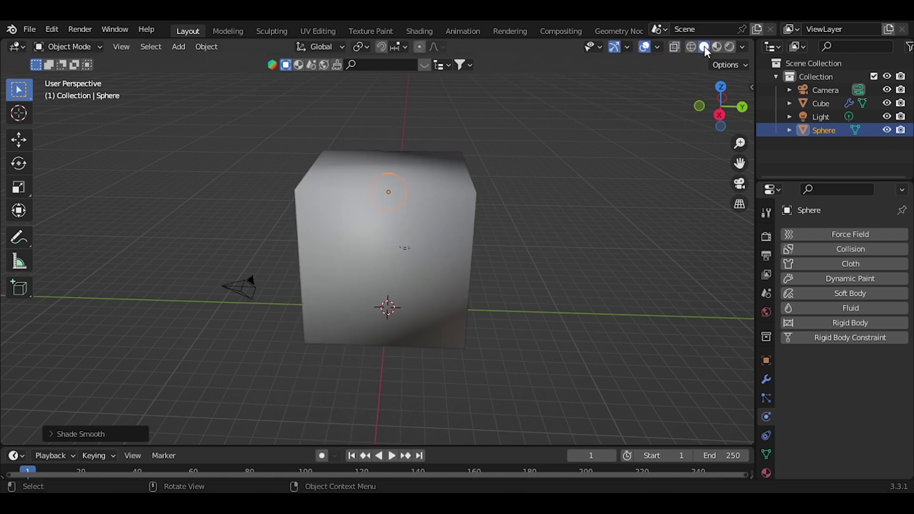
left_click(579, 208)
left_click_drag(720, 105, 712, 101)
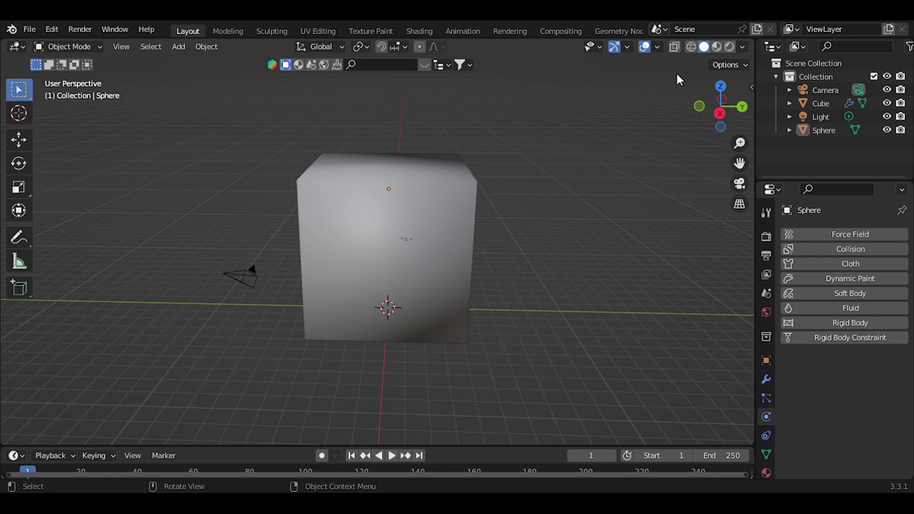
left_click(691, 46)
left_click(389, 189)
- Make the sphere a fluid Flow object emitting Liquid with Inflow behavior
left_click(805, 309)
left_click(836, 380)
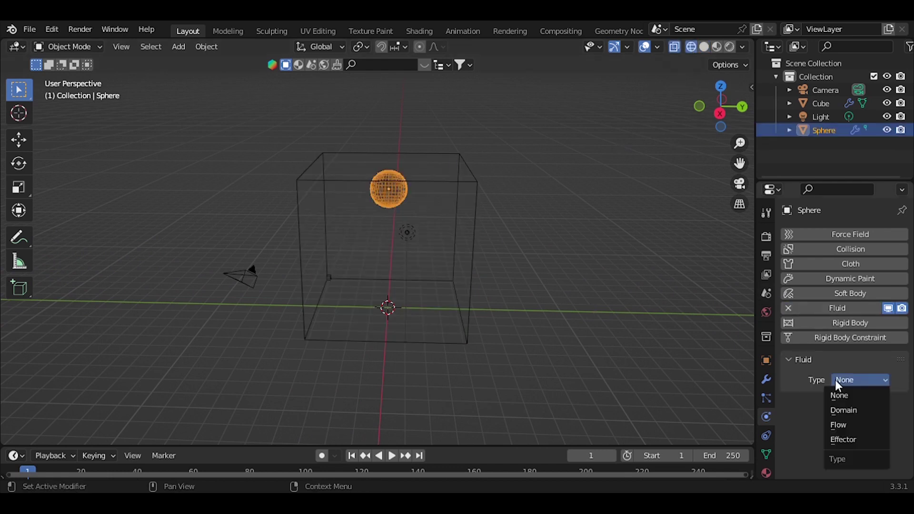
left_click(839, 426)
scroll(804, 384, "down", 1)
scroll(805, 384, "down", 1)
left_click(836, 367)
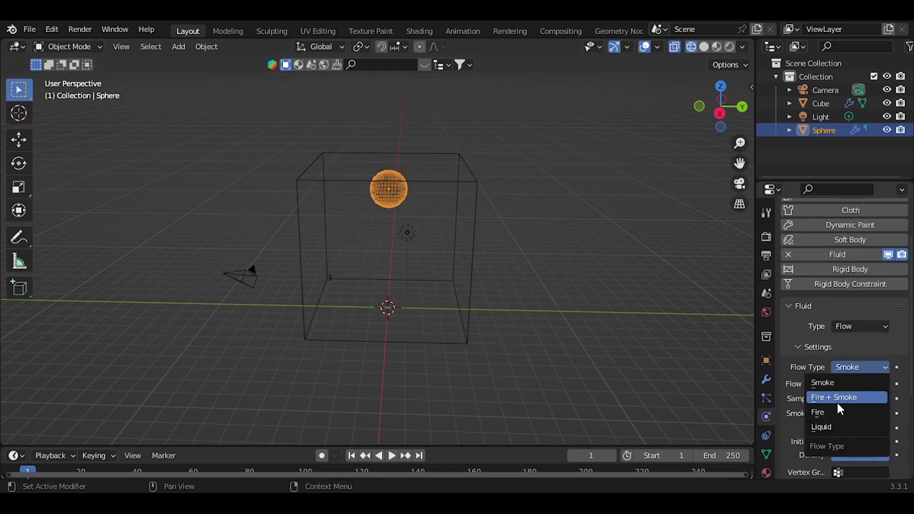
left_click(840, 427)
left_click(855, 383)
left_click(850, 400)
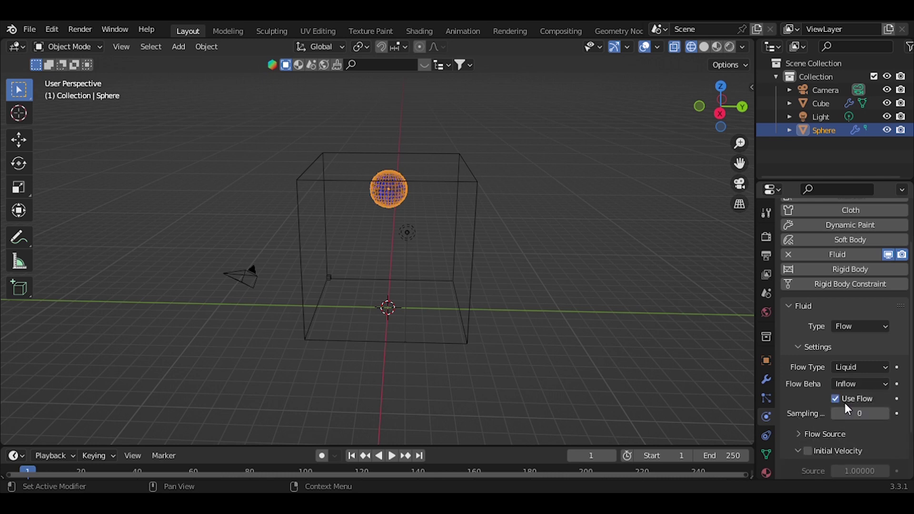
left_click(450, 190)
scroll(840, 370, "down", 4)
scroll(843, 371, "down", 5)
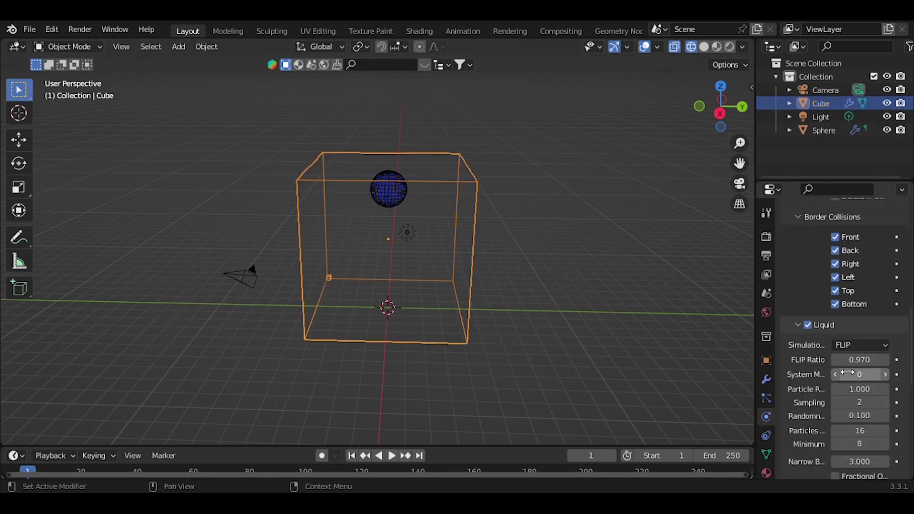
- Enable liquid mesh generation on the domain and set the cache end frame to 150
scroll(840, 369, "down", 5)
scroll(840, 369, "down", 2)
left_click(809, 364)
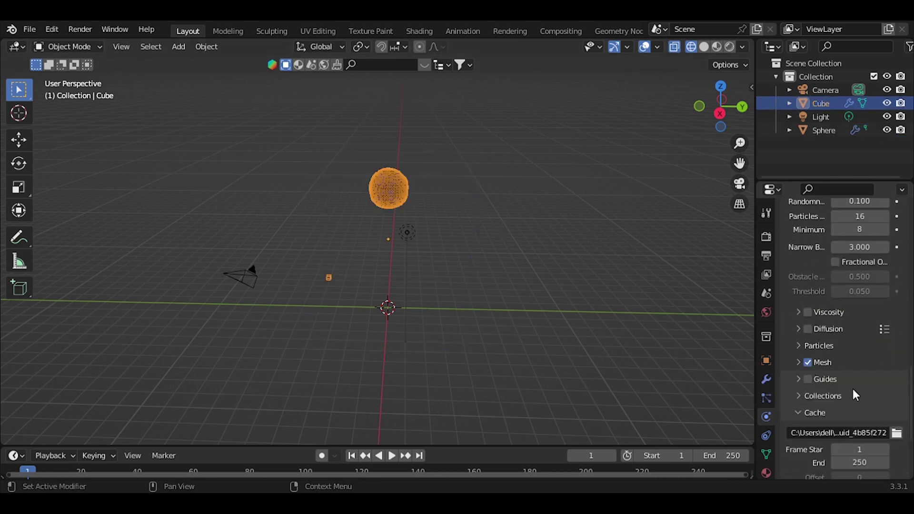
scroll(868, 415, "down", 3)
double_click(859, 409)
type("150")
key("Return")
- Set the cache type to All and bake the fluid simulation
scroll(838, 381, "down", 3)
left_click(835, 373)
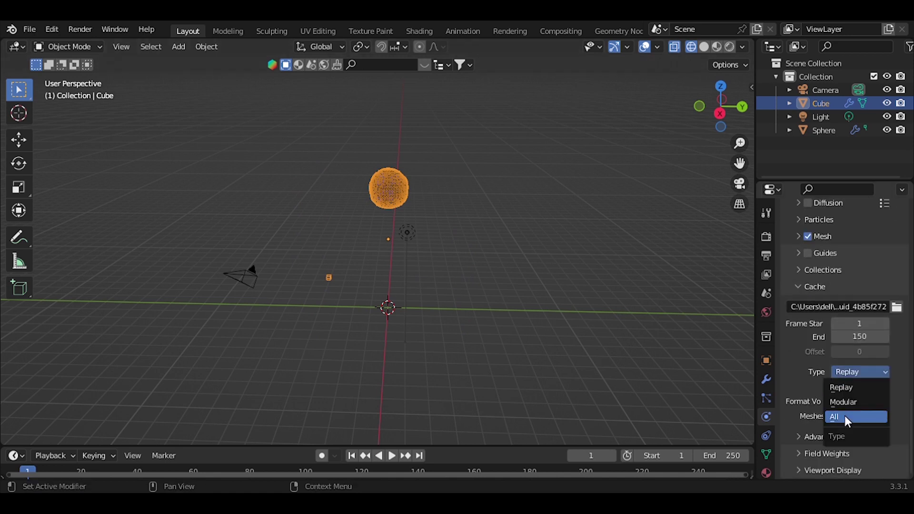
left_click(844, 416)
left_click(838, 434)
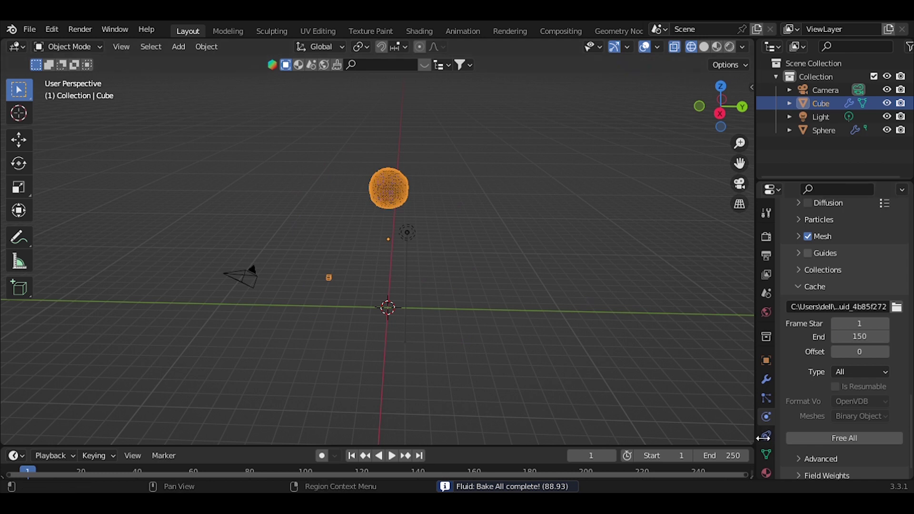
- Set the scene's end frame to 150
double_click(721, 456)
type("150")
key("Return")
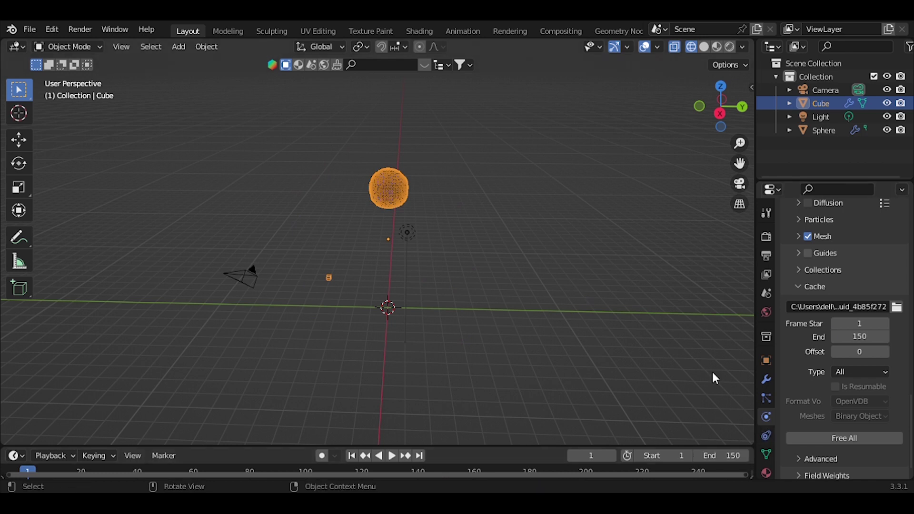
- Enlarge the timeline, play the baked splash in solid shading, then rewind to frame 1
left_click_drag(543, 450, 543, 387)
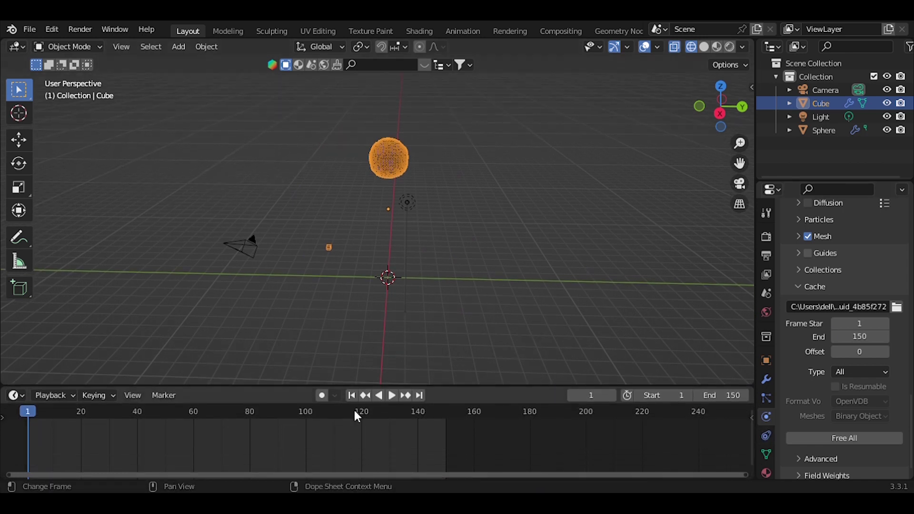
left_click(378, 395)
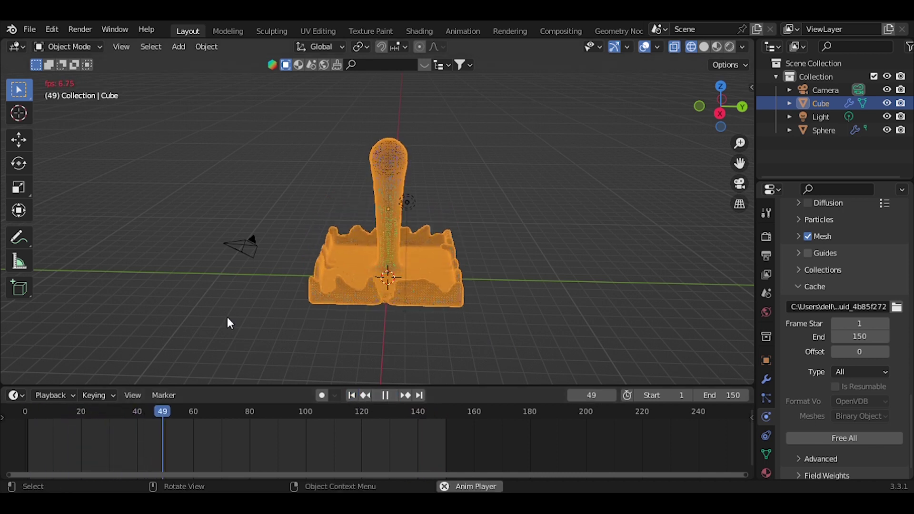
left_click(351, 396)
left_click(627, 108)
left_click(704, 46)
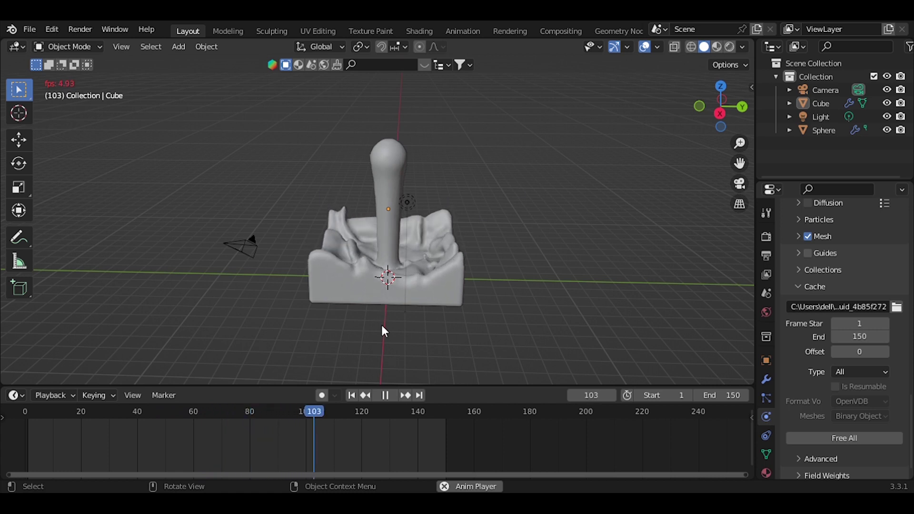
left_click(385, 395)
left_click(351, 396)
key("shift+a")
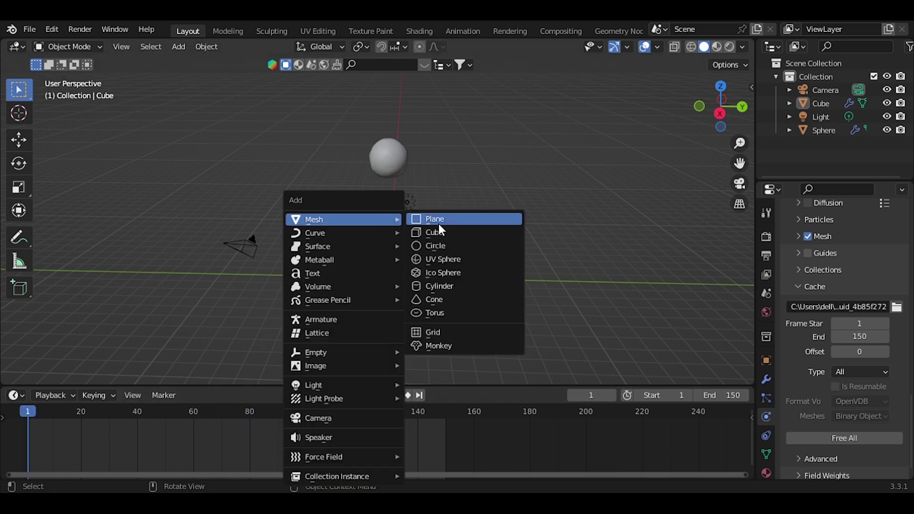
- Add a plane and scale it up as a large floor
left_click(437, 218)
key("s")
left_click(735, 210)
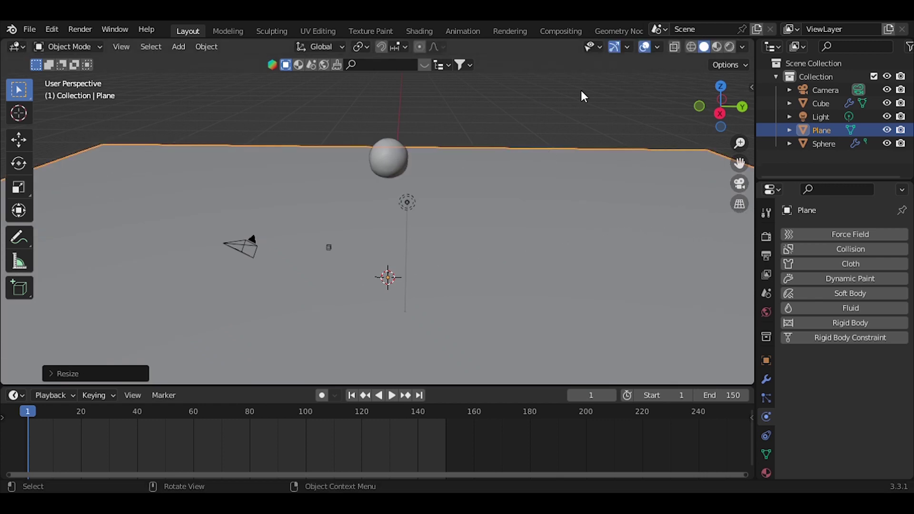
key("alt+a")
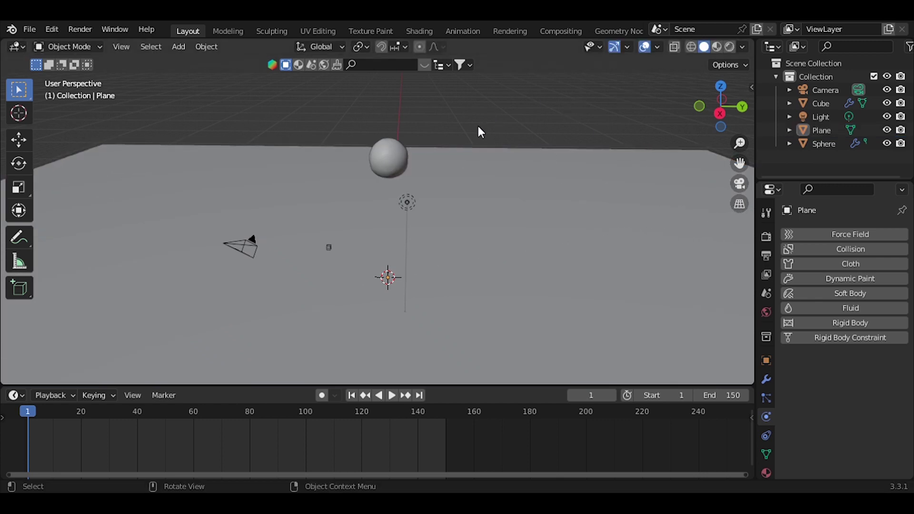
- Lock the camera to the view and frame the splash through it
key("KP_0")
key("n")
left_click(747, 146)
left_click(719, 251)
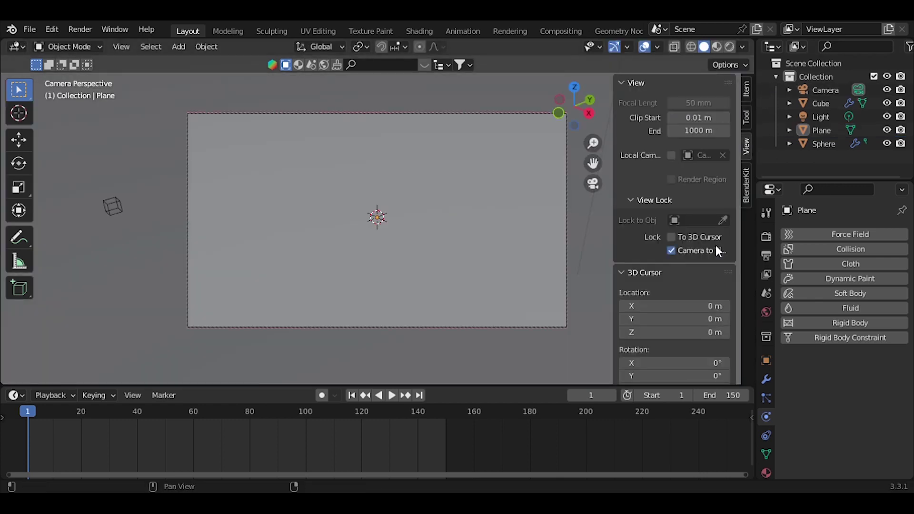
left_click_drag(574, 114, 577, 127)
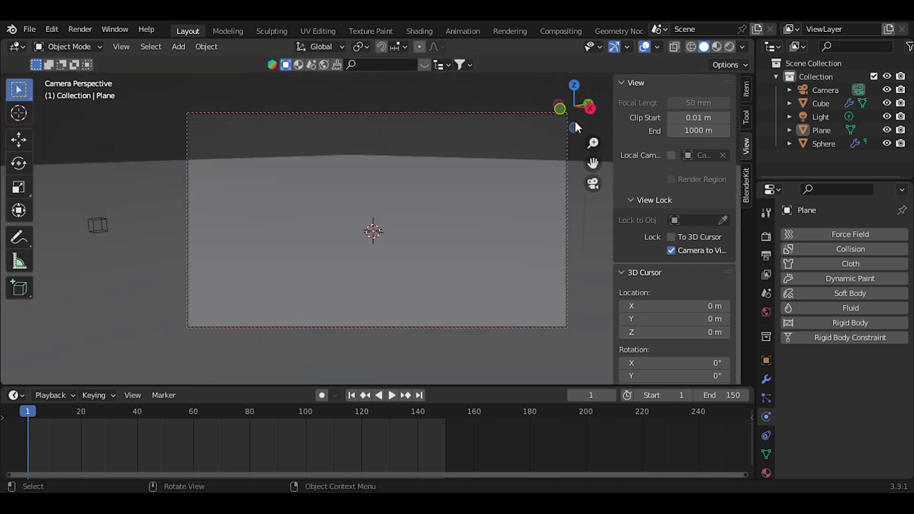
left_click(362, 405)
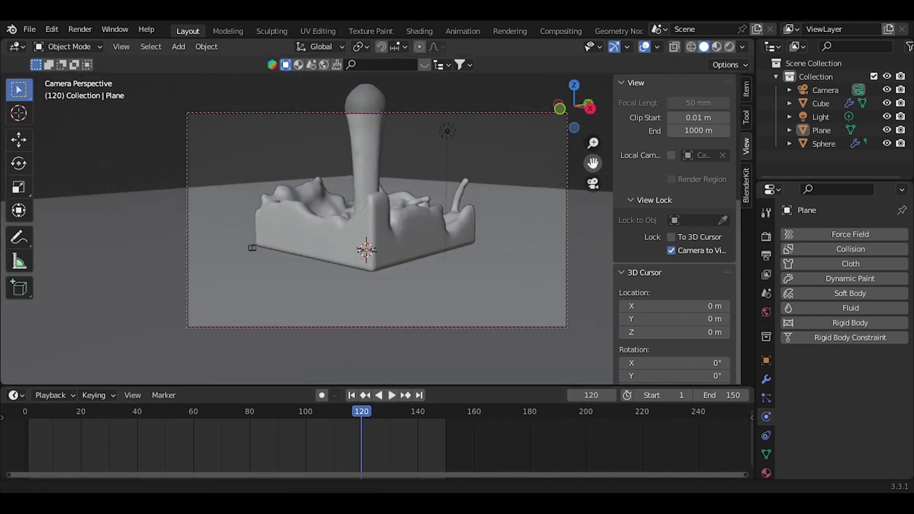
left_click_drag(576, 97, 519, 168)
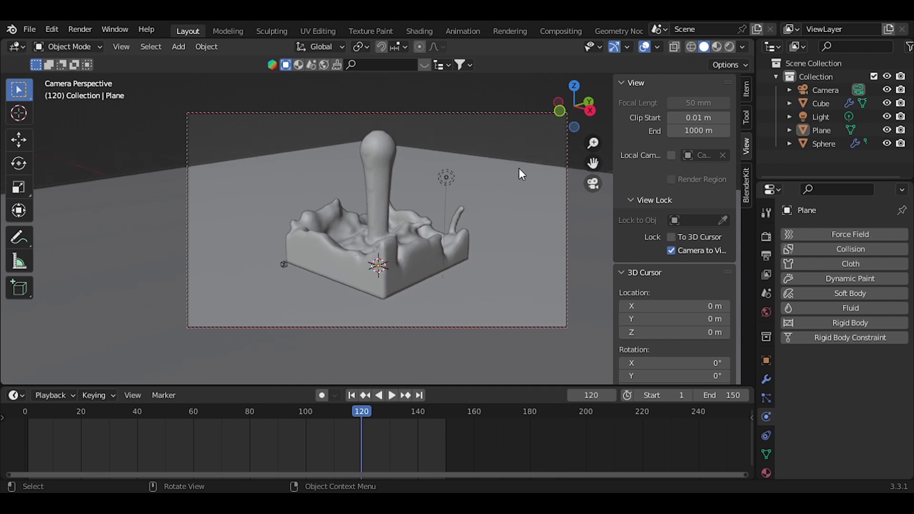
left_click_drag(593, 164, 536, 136)
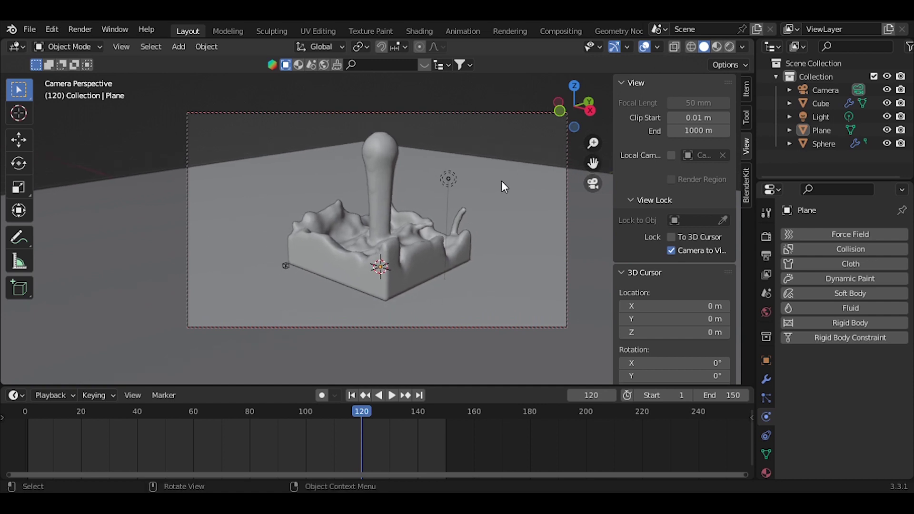
- Rotate the floor plane about its vertical axis and move to frame 123
left_click(71, 181)
left_click(19, 164)
mouse_move(395, 286)
left_mouse_down()
mouse_move(371, 288)
mouse_move(284, 244)
left_mouse_up()
left_click(19, 89)
key("s")
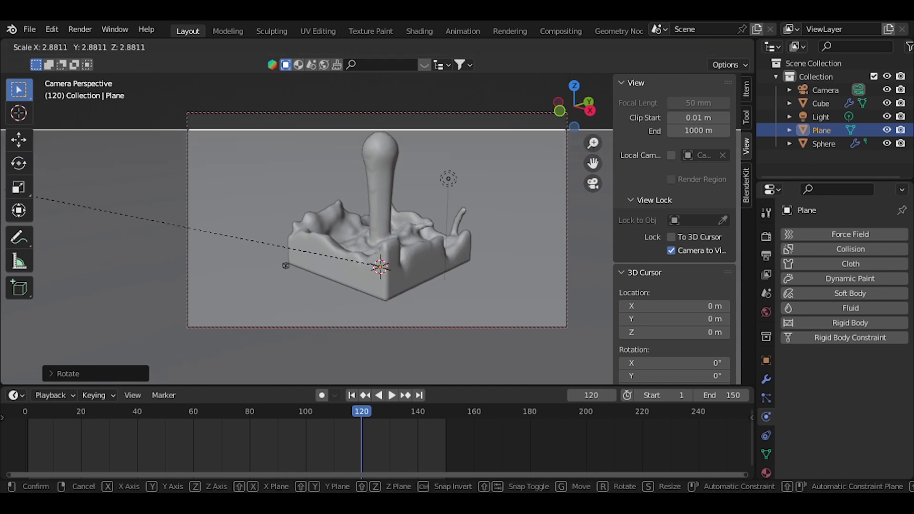
key("Escape")
left_click(236, 117)
left_click(370, 410)
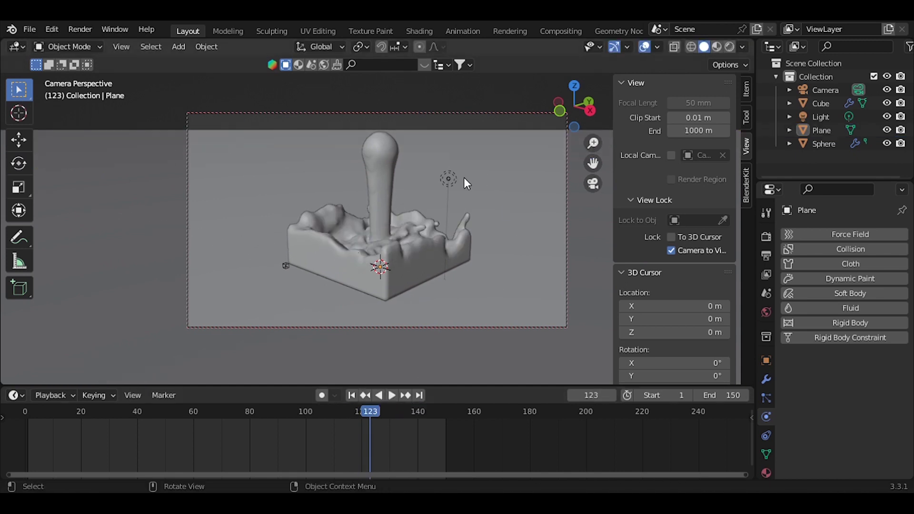
left_click(450, 179)
left_click(766, 418)
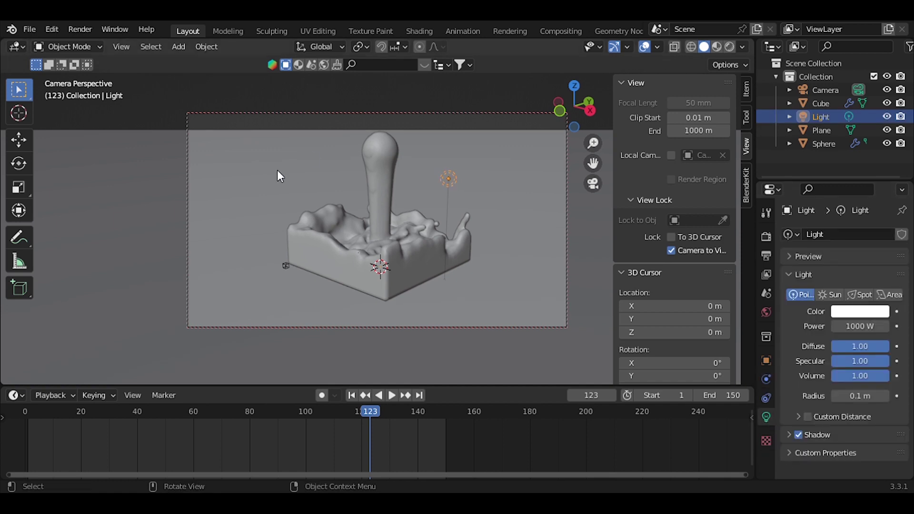
- Add a 1000 W point light placed to the left of the splash
key("shift+a")
left_click(325, 336)
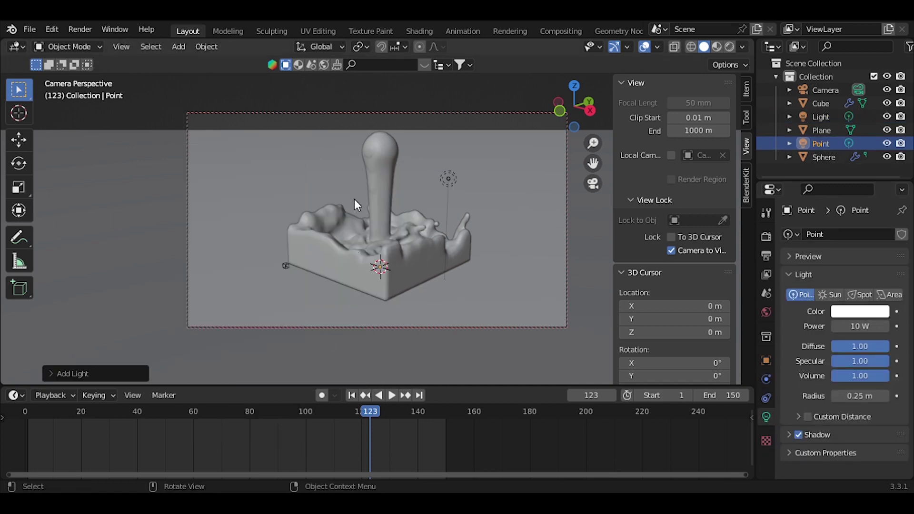
key("g")
key("z")
left_click(399, 158)
left_click(18, 139)
mouse_move(419, 138)
left_mouse_down()
mouse_move(307, 192)
mouse_move(244, 201)
left_mouse_up()
left_click_drag(237, 148, 278, 181)
left_click(850, 327)
type("1000")
key("Return")
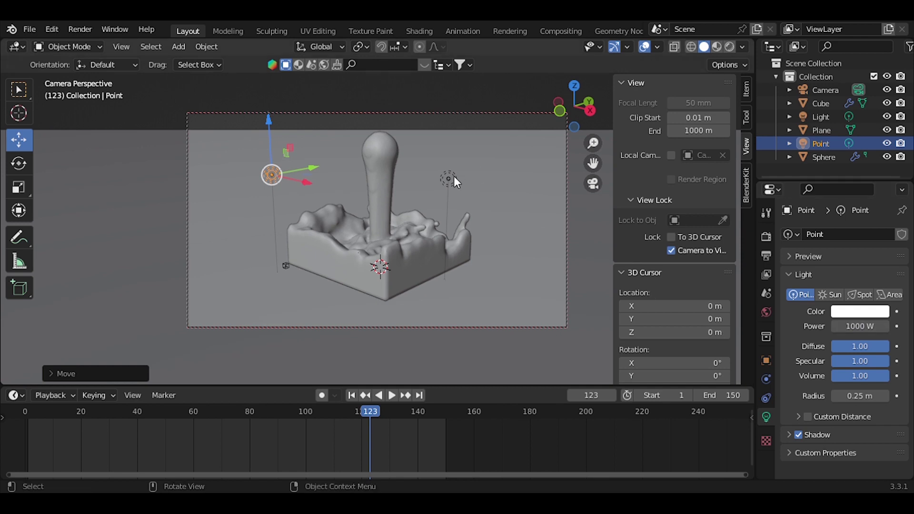
- Add a spot light and raise it high above the splash
left_click(446, 177)
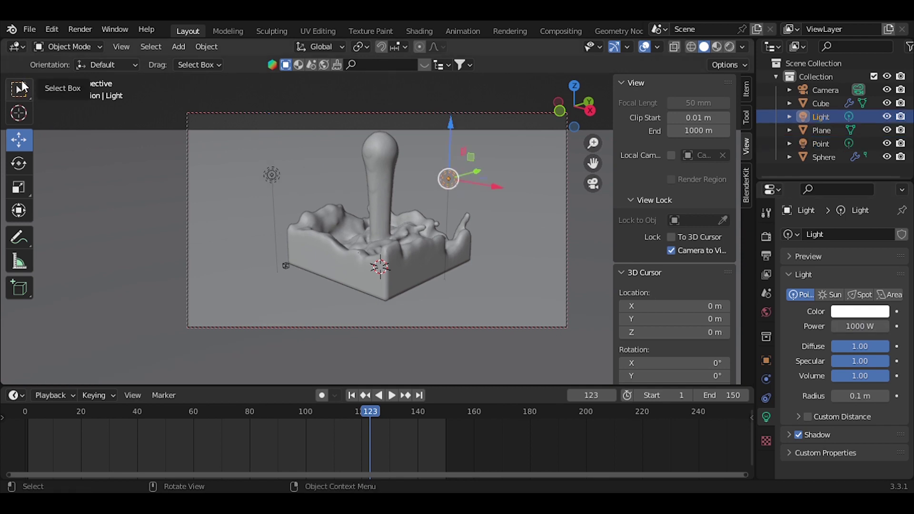
left_click(356, 181)
left_click(326, 116)
key("shift+a")
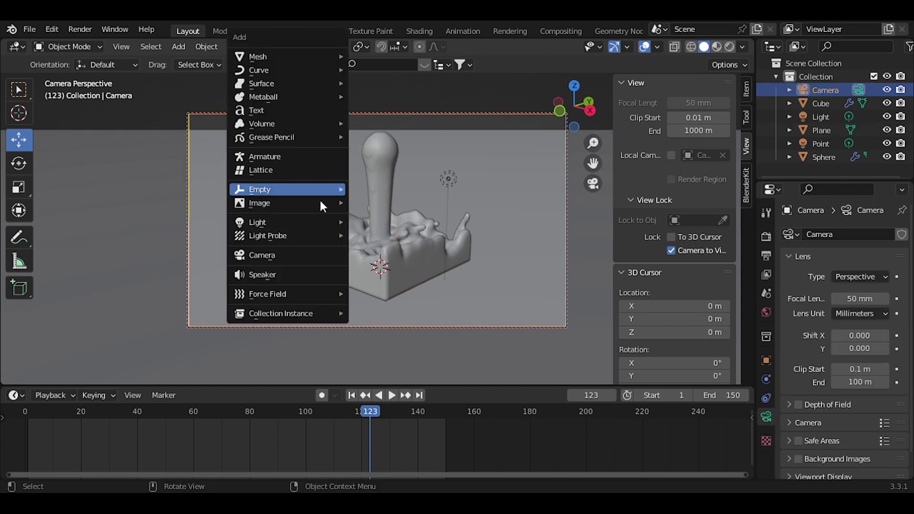
left_click(367, 250)
key("g")
key("z")
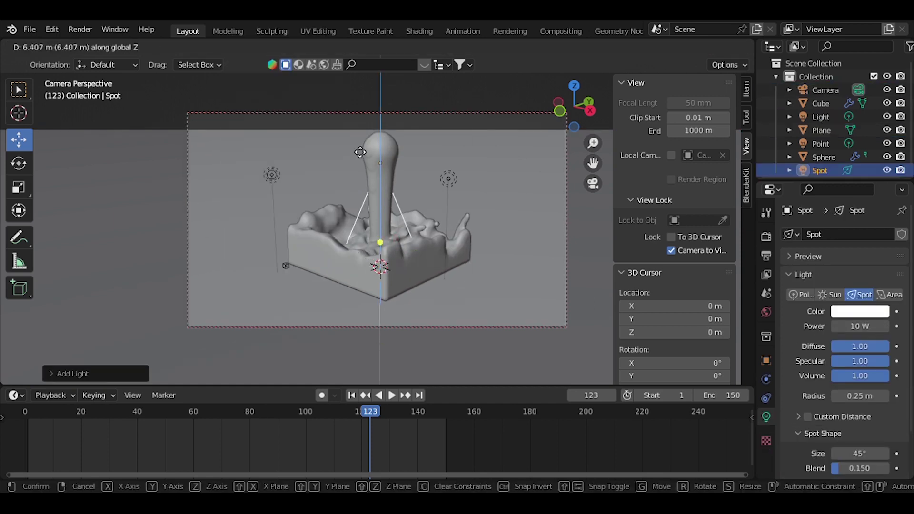
left_click(364, 301)
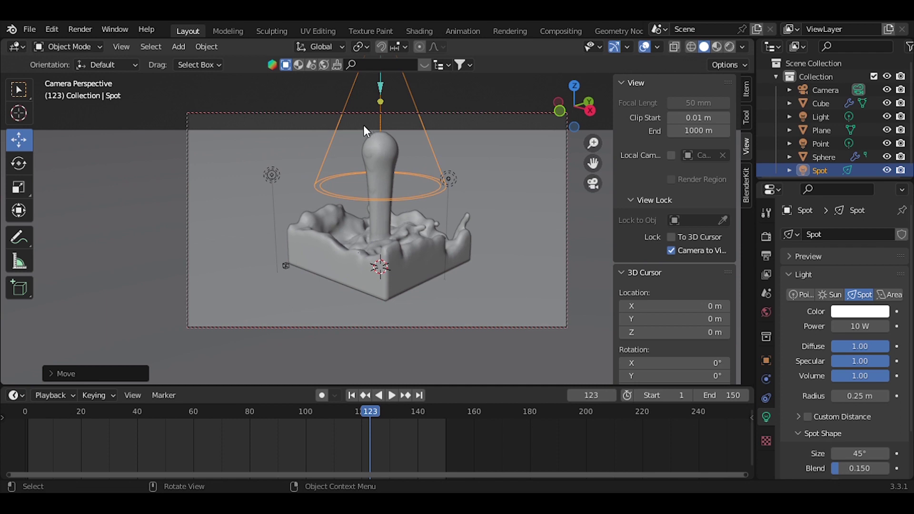
- Widen the spot light's cone to 79.7° and set its power to 100 W
left_click(593, 183)
middle_click_drag(587, 184, 382, 174)
left_click_drag(382, 174, 385, 182)
double_click(859, 326)
type("100")
key("Return")
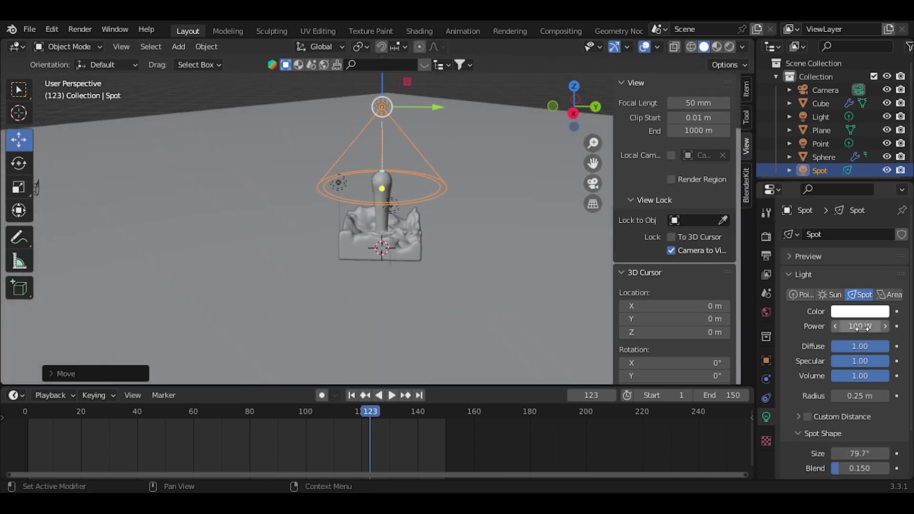
key("KP_0")
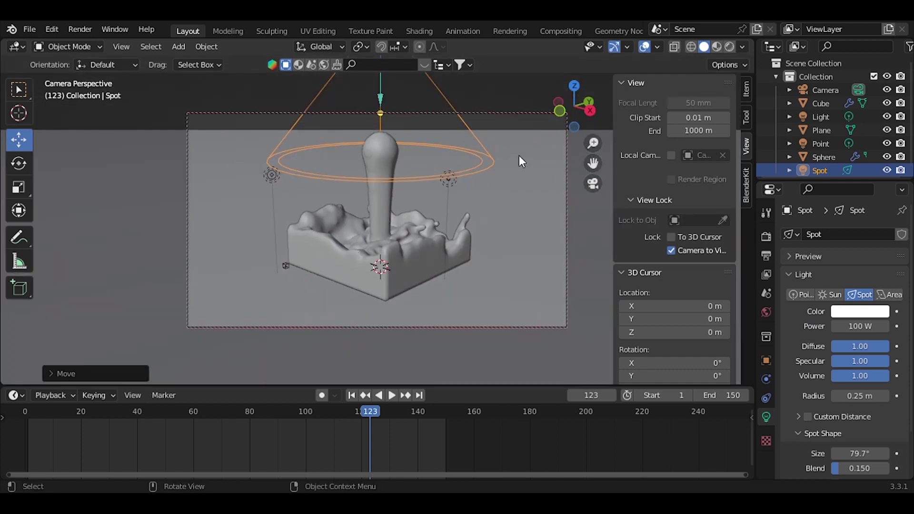
left_click(529, 179)
left_click(381, 195)
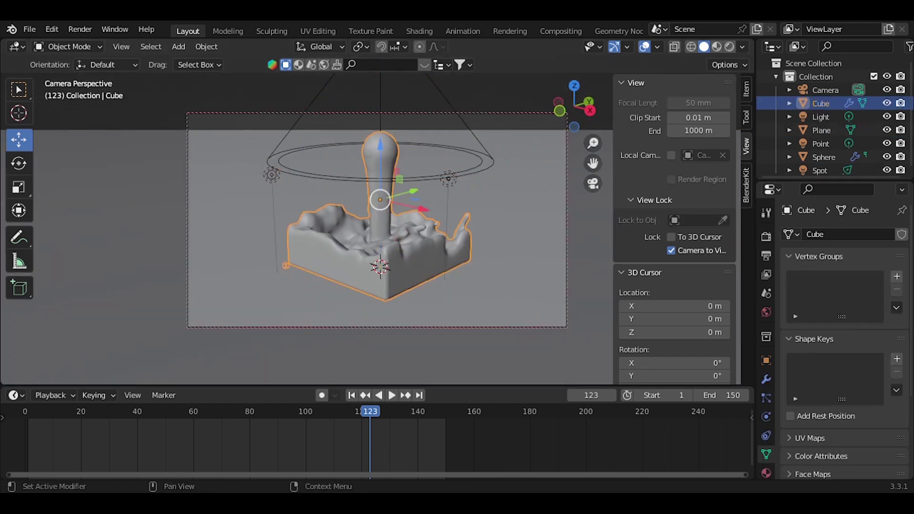
- Change the splash material's surface to a blue Emission shader
left_click(766, 473)
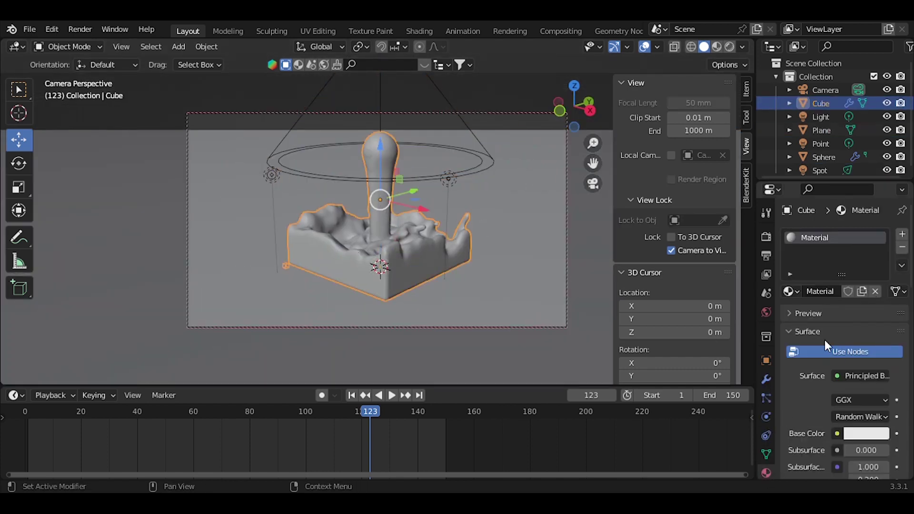
left_click(854, 376)
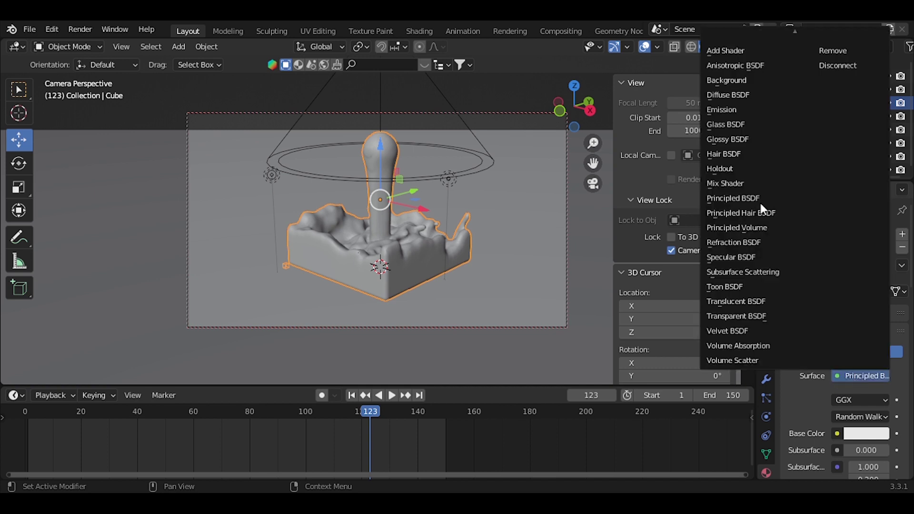
key("Escape")
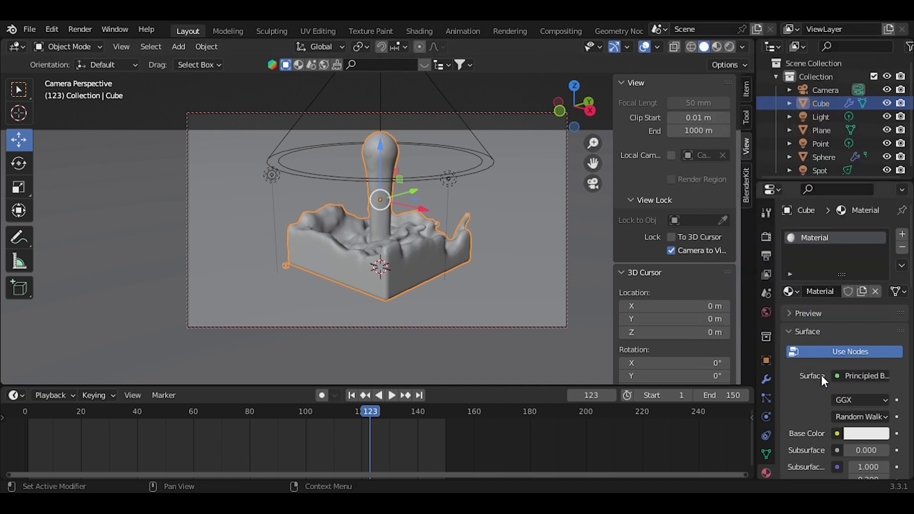
left_click(852, 376)
left_click(759, 107)
left_click(858, 401)
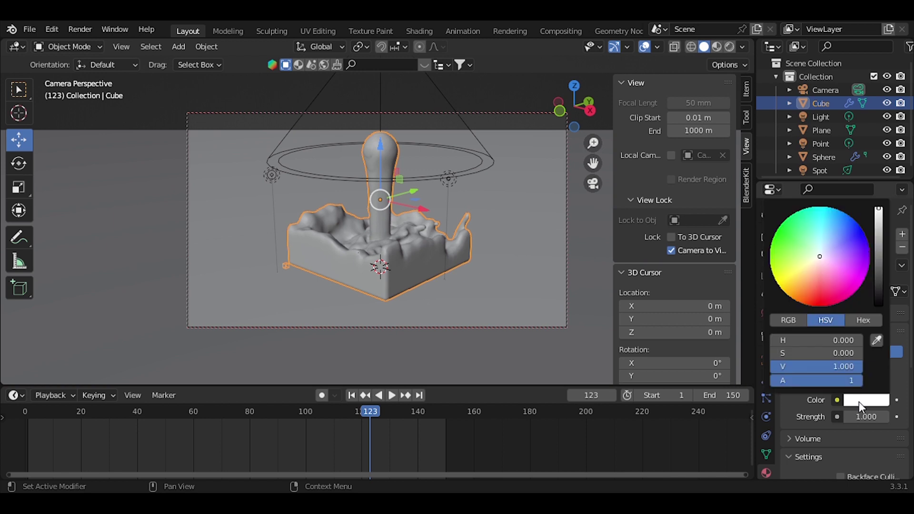
left_click(851, 216)
- Set the emission strength to 2.7 and enable Bloom in render settings
double_click(881, 418)
type("2.7")
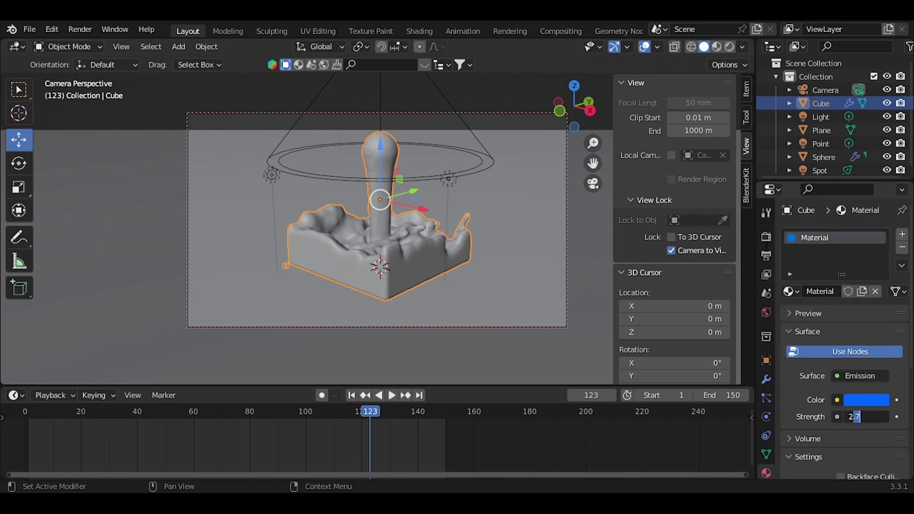
key("Return")
left_click(766, 237)
left_click(790, 347)
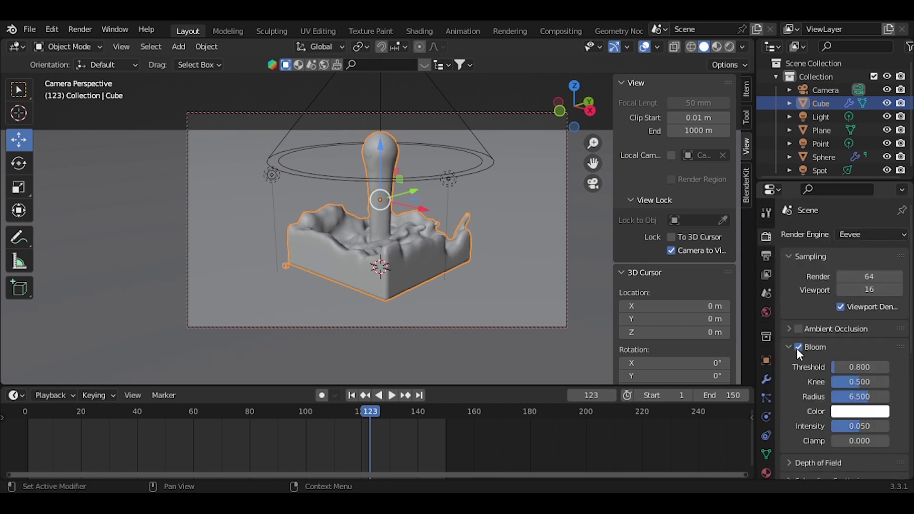
- Tint the Bloom cyan and raise its intensity to 0.068
left_click(860, 411)
left_click(792, 296)
left_click_drag(860, 426, 871, 426)
- Turn off world nodes and darken the world colour to near black (about 0.019)
left_click(473, 231)
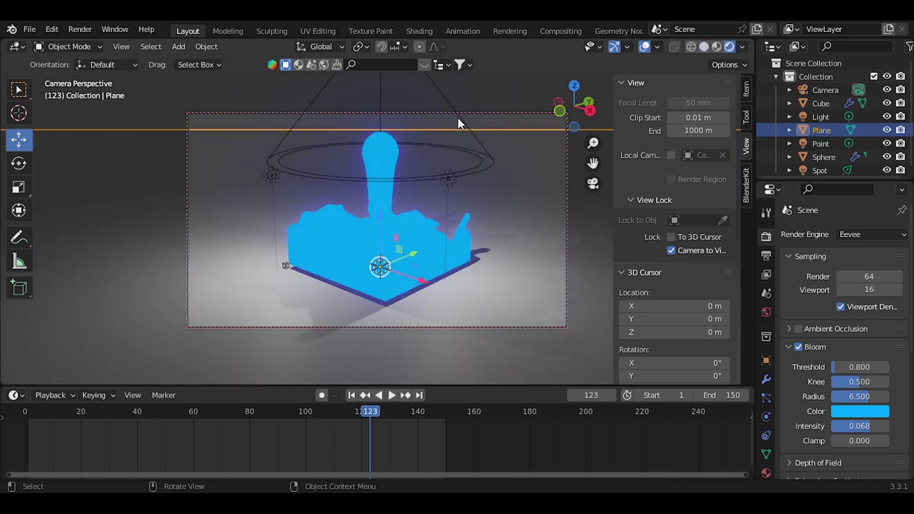
left_click(764, 313)
left_click(838, 298)
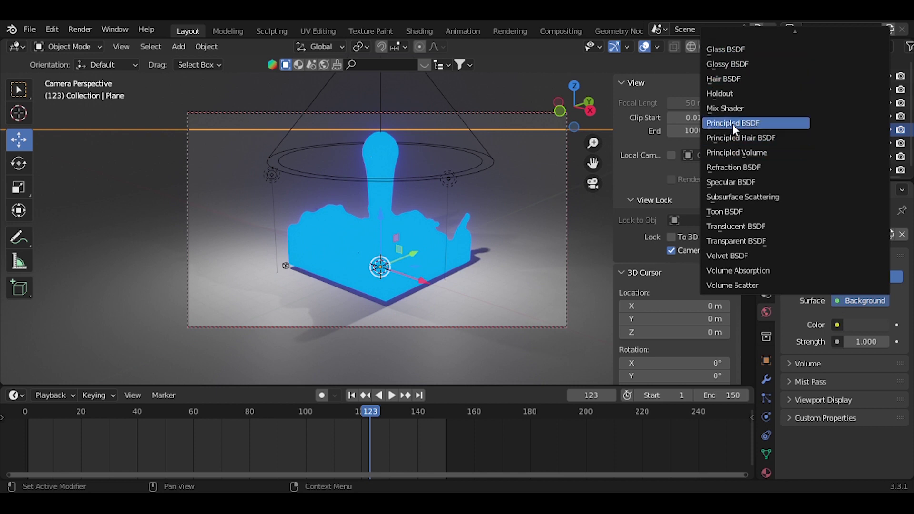
key("Return")
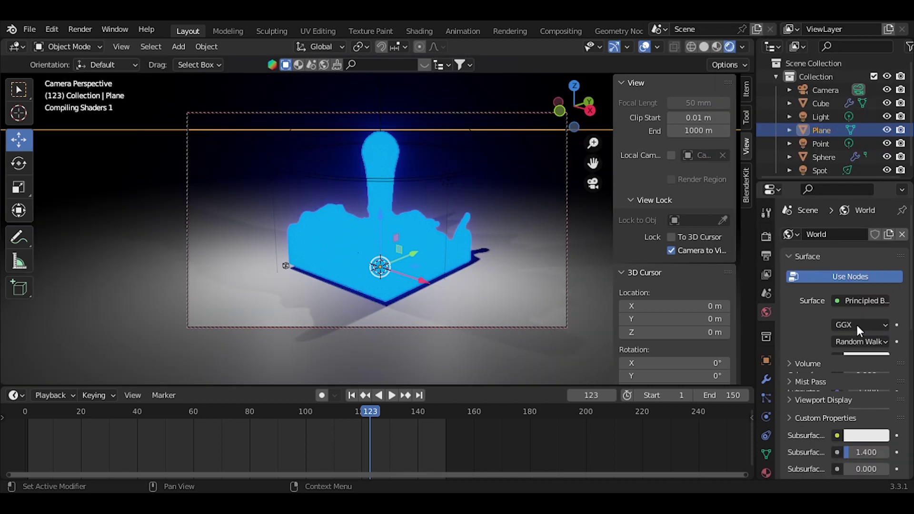
left_click(830, 301)
left_click_drag(847, 282, 879, 224)
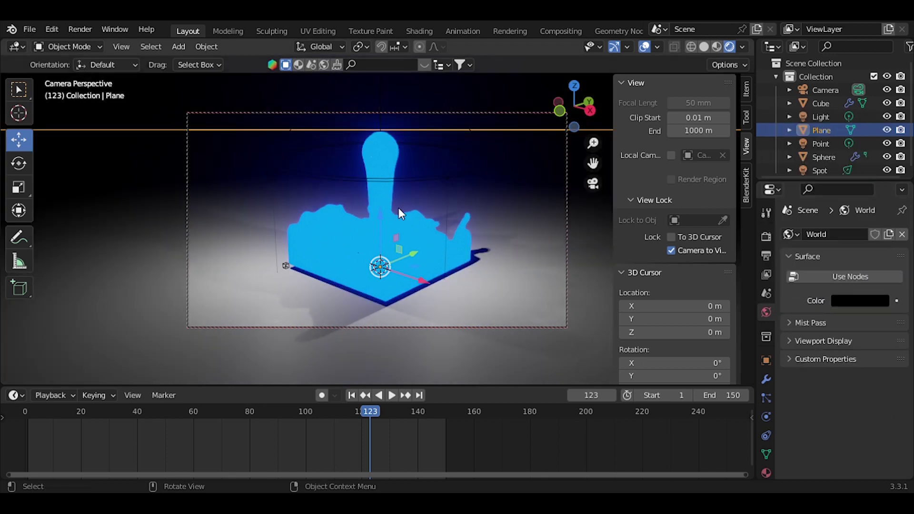
left_click(381, 196)
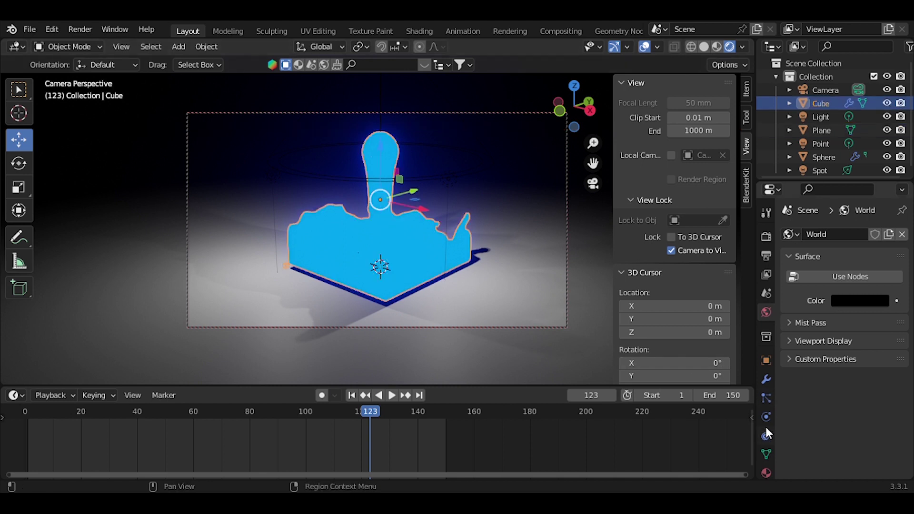
- Enable nodes on the liquid's material and give it a deep blue base colour (0059E7)
left_click(766, 472)
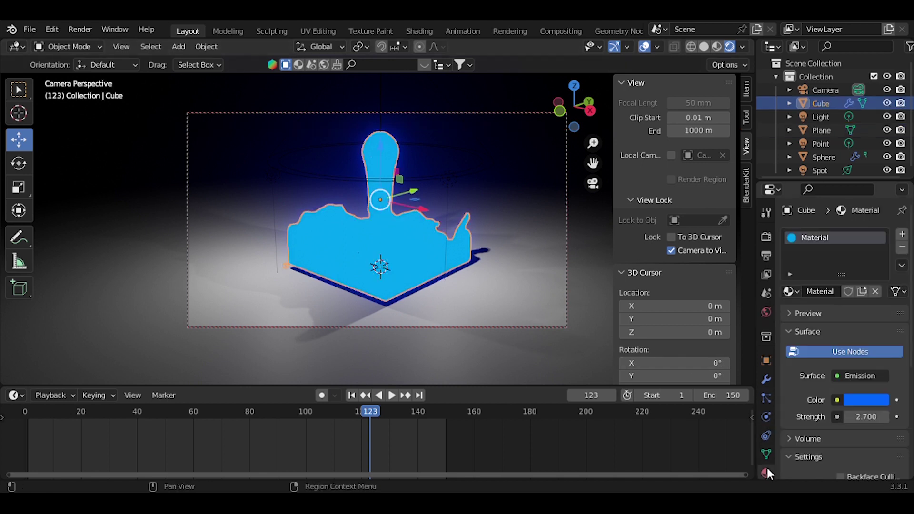
left_click(832, 352)
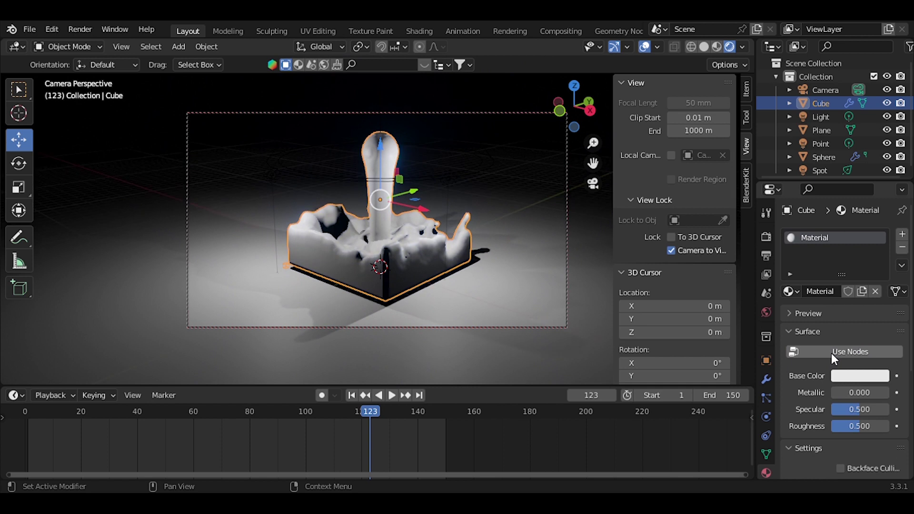
left_click(852, 376)
left_click(849, 207)
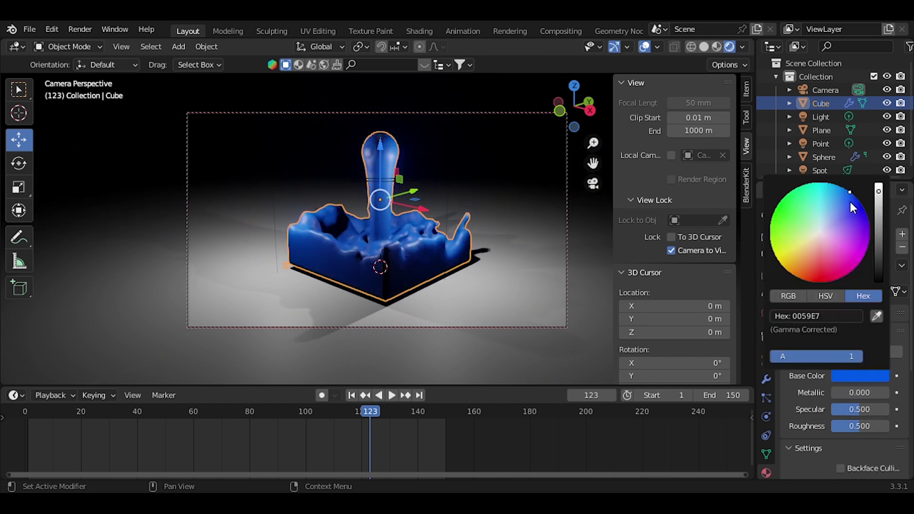
scroll(870, 392, "down", 6)
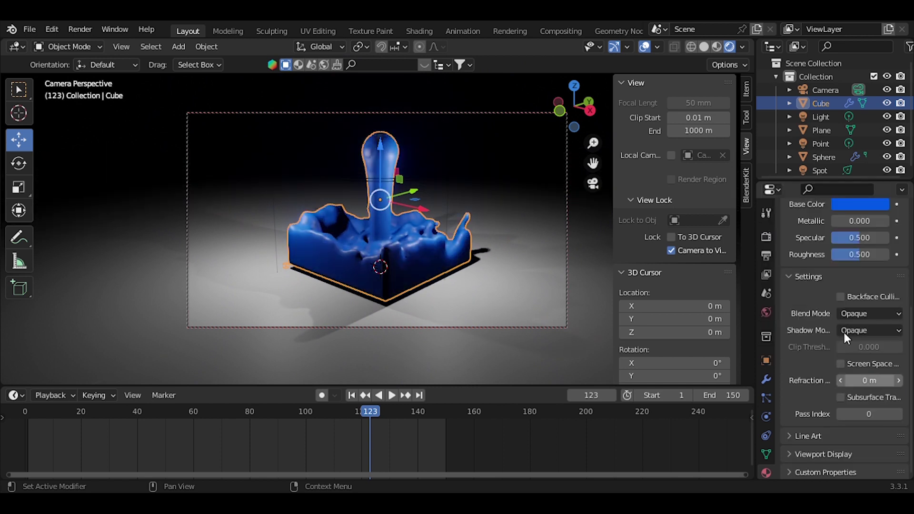
- Set the liquid's Metallic and Specular to 1, then rewind the timeline to frame 1
double_click(859, 223)
type("1")
key("Return")
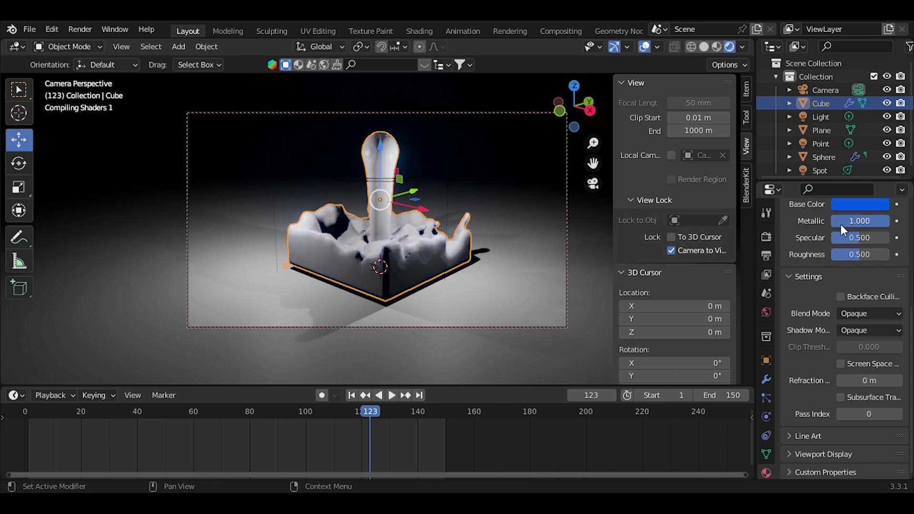
mouse_move(850, 237)
left_mouse_down()
mouse_move(890, 236)
mouse_move(888, 254)
mouse_move(846, 255)
left_mouse_up()
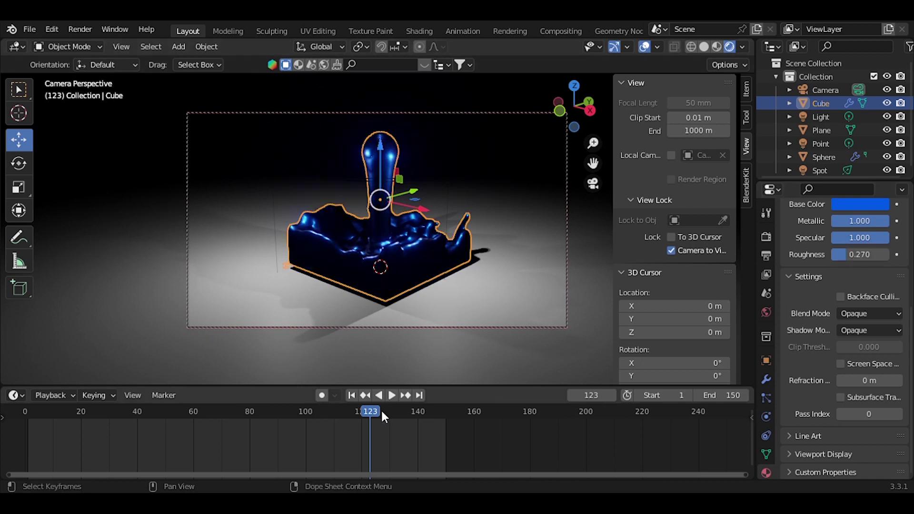
left_click(351, 395)
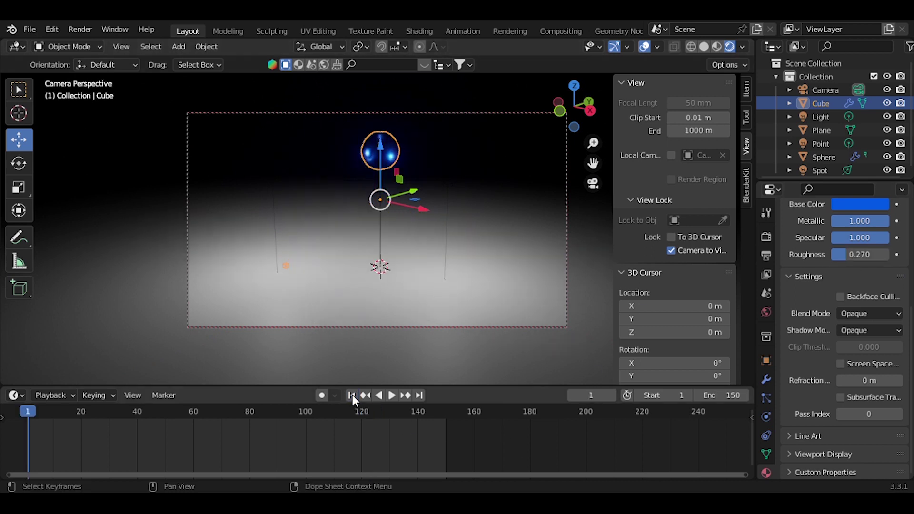
- Make the Spot light's colour blue (0078FF)
left_click(844, 171)
left_click(857, 259)
left_click(852, 116)
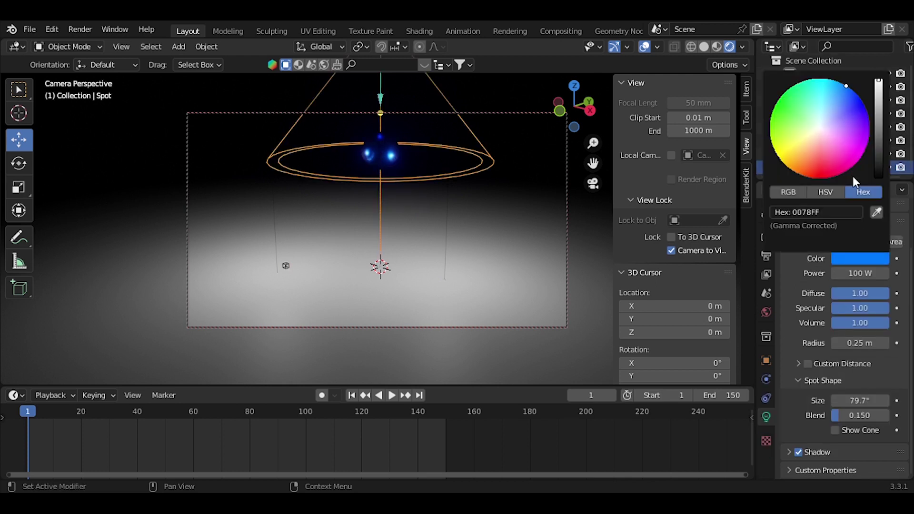
- Give the floor Plane a new Glossy BSDF material in pale lavender (C1B9E7), checking frame 127
left_click(504, 293)
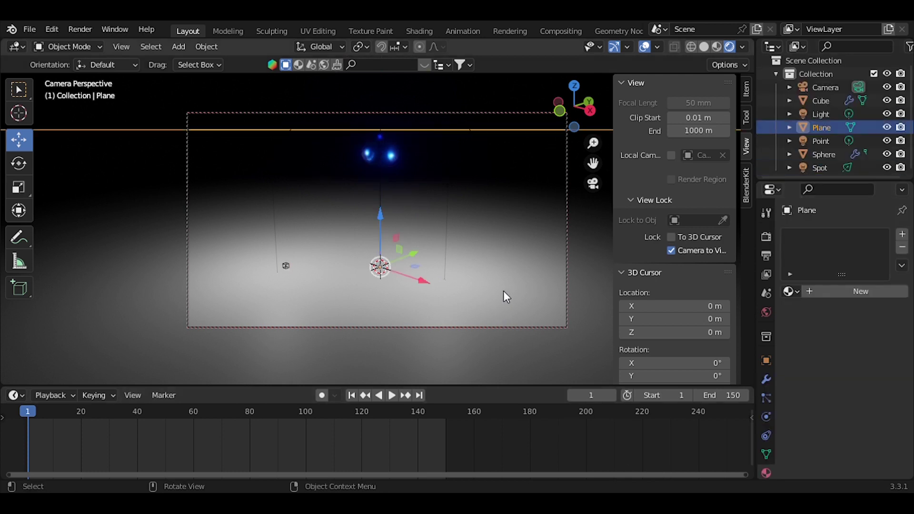
left_click(816, 292)
left_click(865, 376)
left_click(761, 136)
left_click(869, 415)
left_click(840, 231)
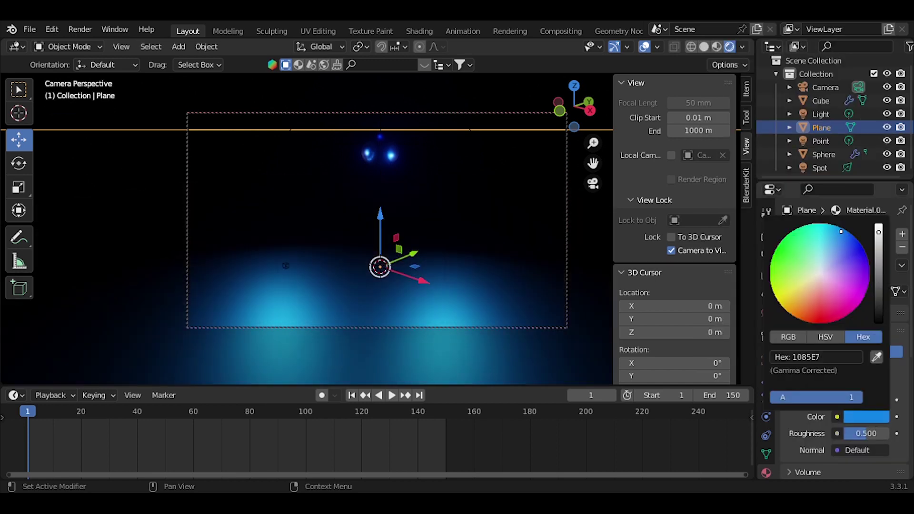
left_click(829, 270)
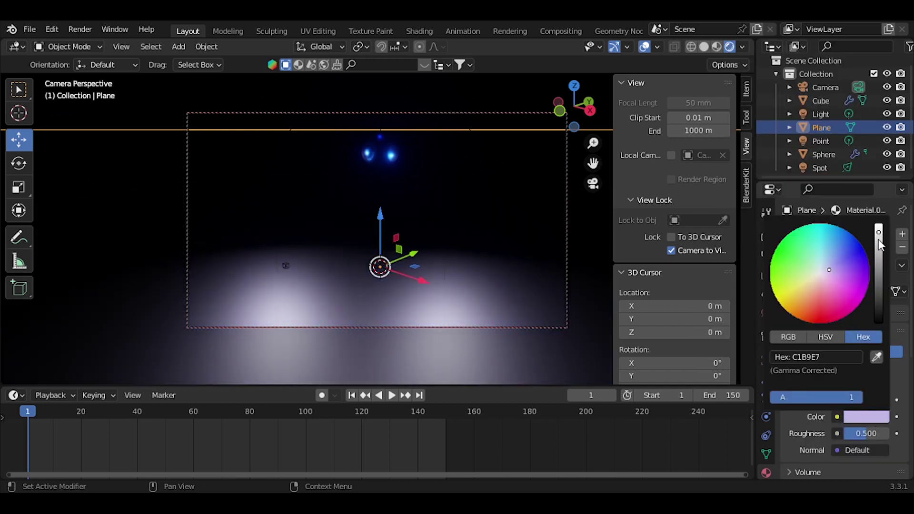
left_click_drag(373, 417, 381, 418)
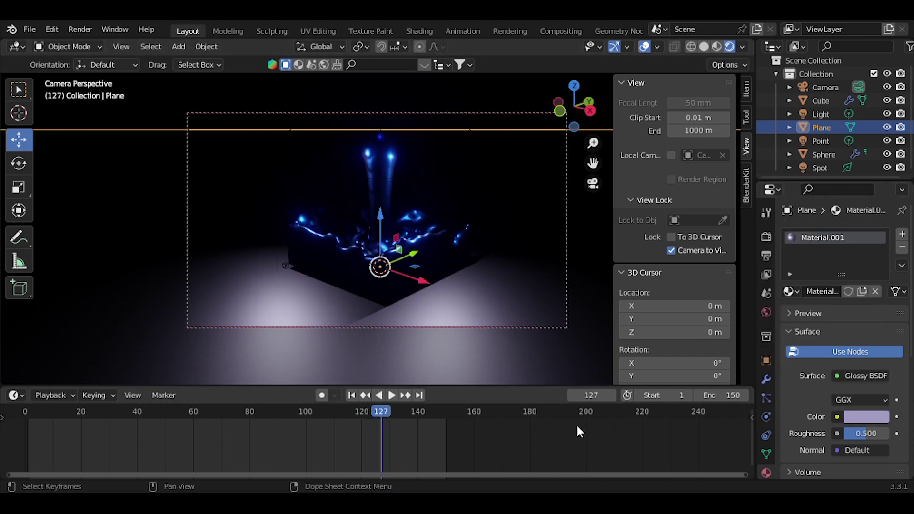
- Play the animation from frame 1, stop it, then select the Spot light
left_click(352, 395)
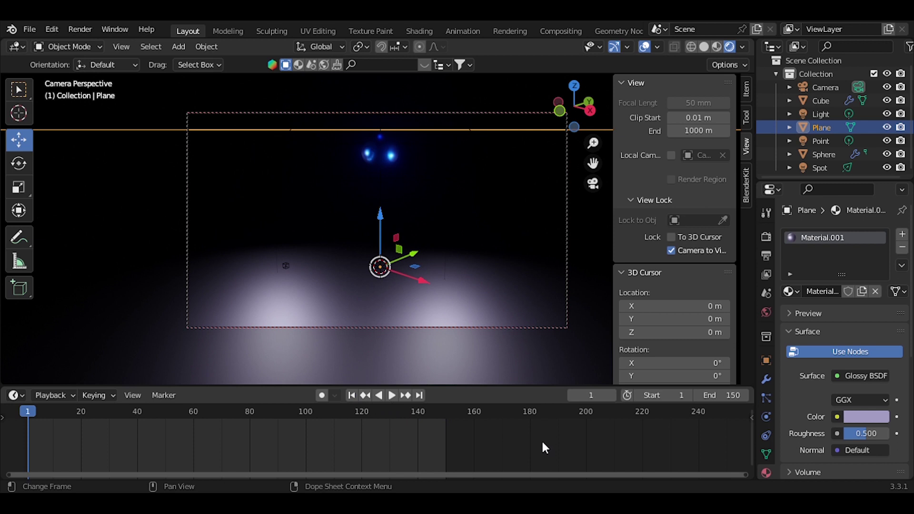
key("space")
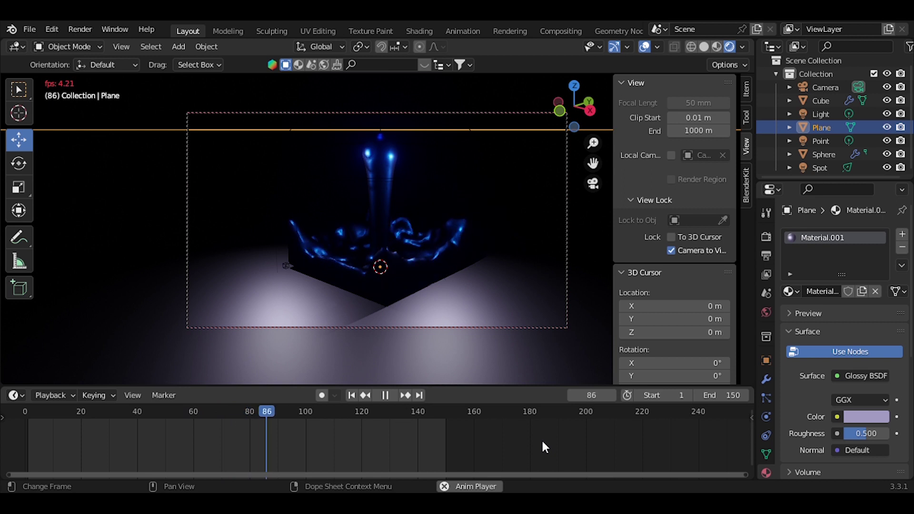
key("space")
key("w")
left_click(455, 116)
- Change the output File Format from PNG to JPEG at Quality 100%, back at frame 1
left_click(530, 95)
left_click(765, 244)
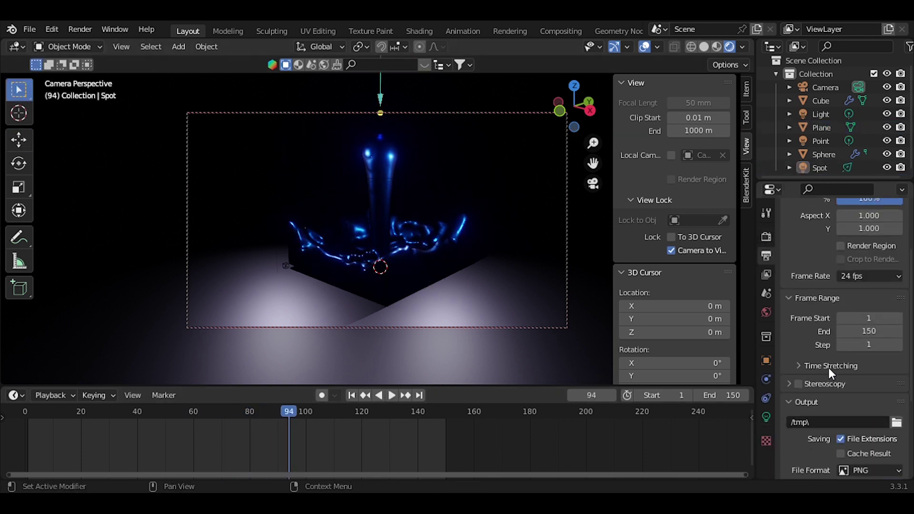
scroll(829, 367, "down", 2)
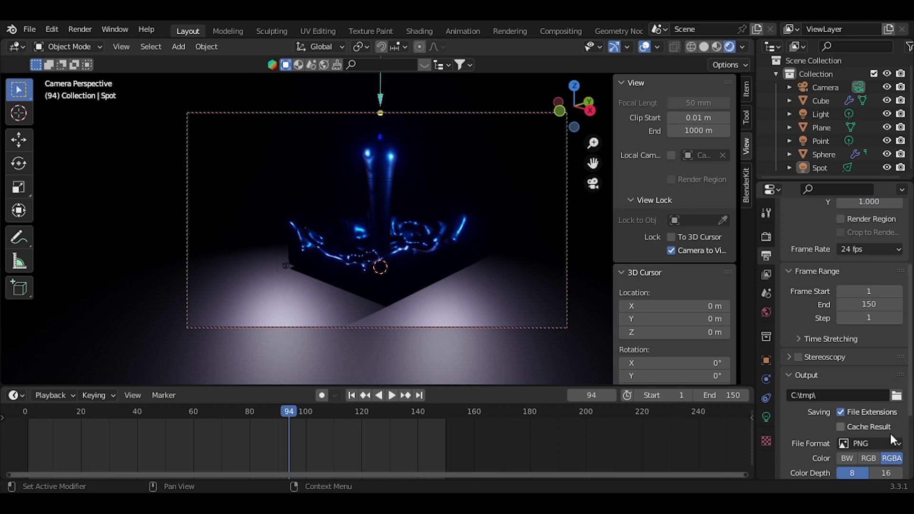
scroll(890, 434, "down", 1)
left_click(875, 417)
left_click(670, 358)
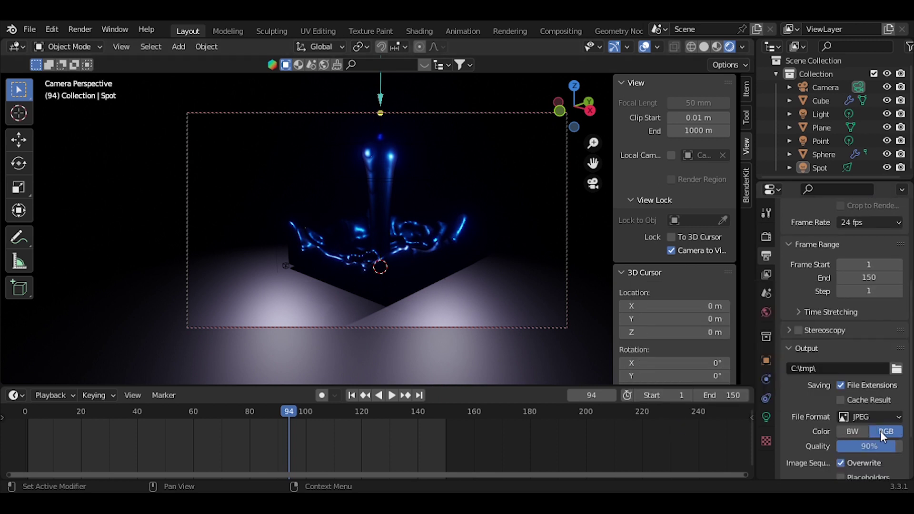
scroll(881, 436, "down", 2)
left_click_drag(895, 393, 905, 393)
left_click(353, 396)
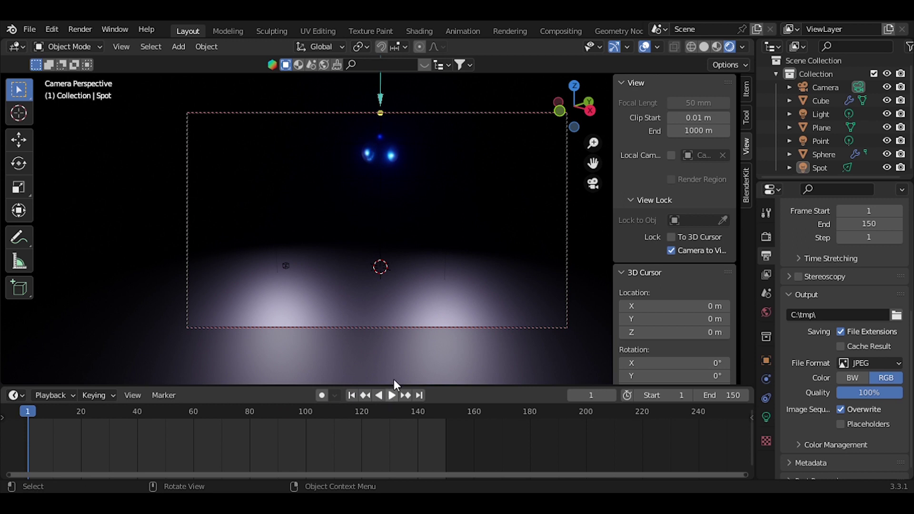
left_click(91, 35)
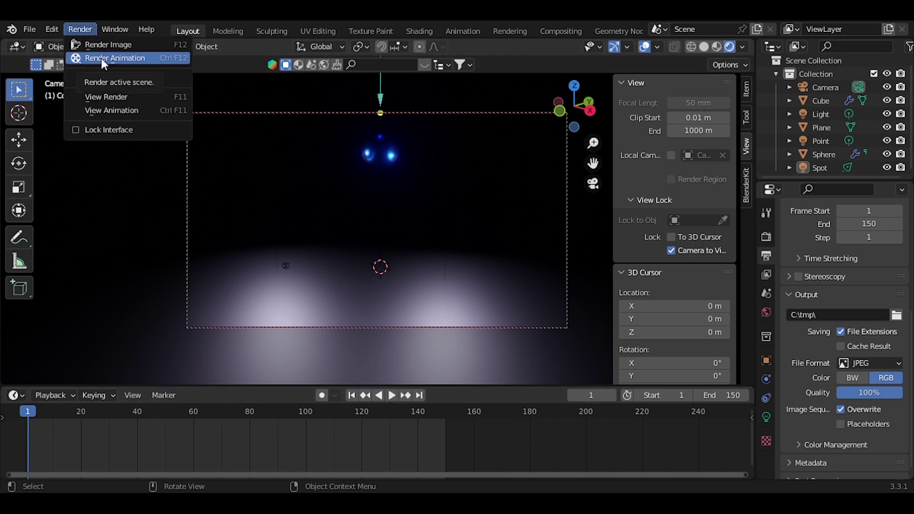
- Render the whole animation with Render Animation from the Render menu
left_click(103, 59)
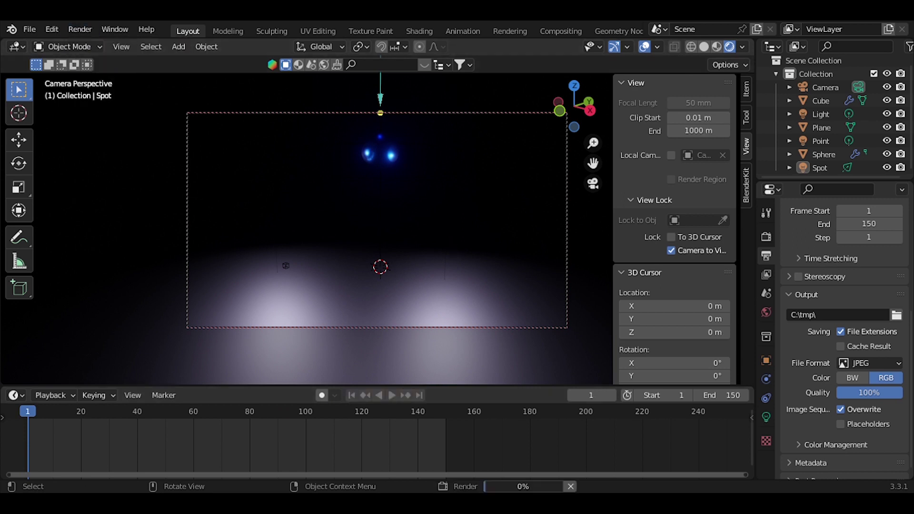